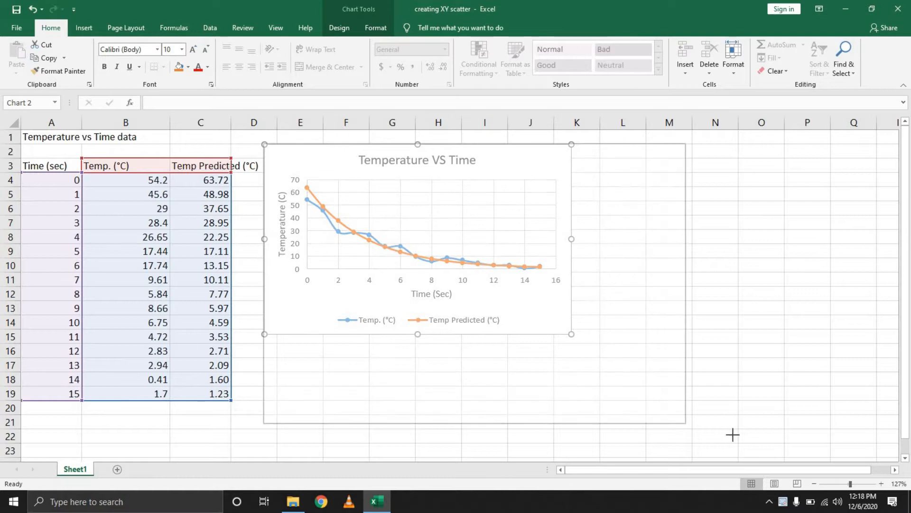
- Move the enlarged chart over the data columns and apply the dark chart style with glowing lines
left_click_drag(444, 154, 283, 138)
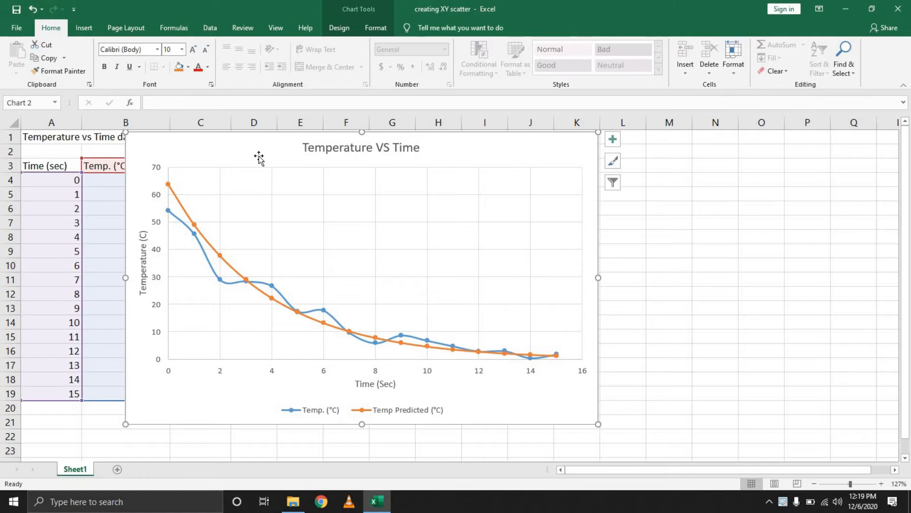
left_click(339, 28)
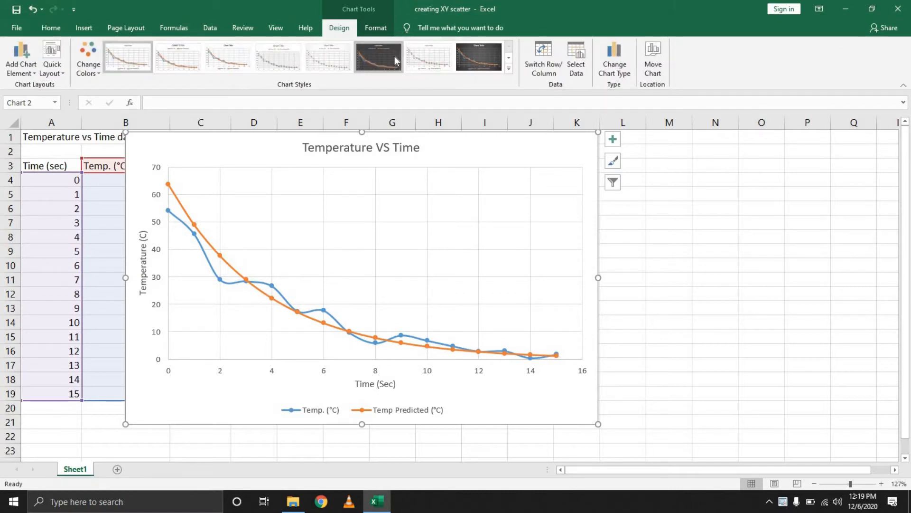
left_click(395, 60)
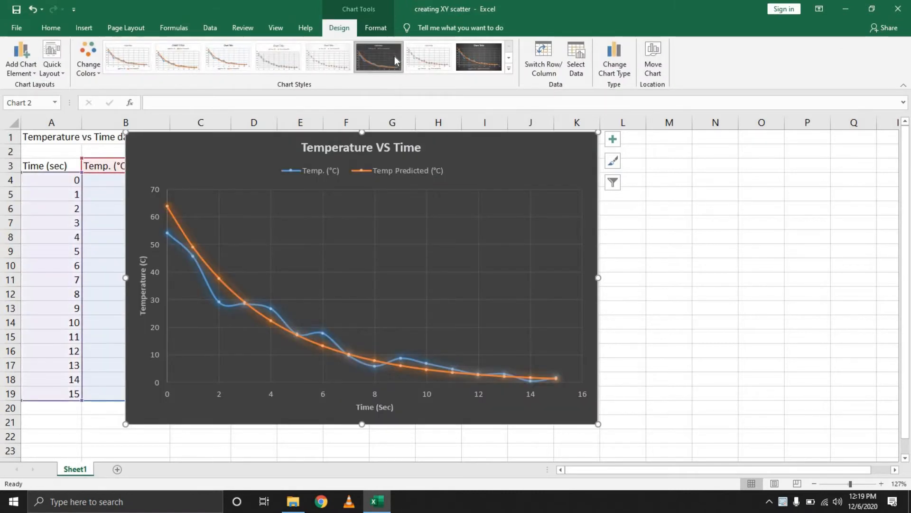
left_click_drag(580, 144, 589, 148)
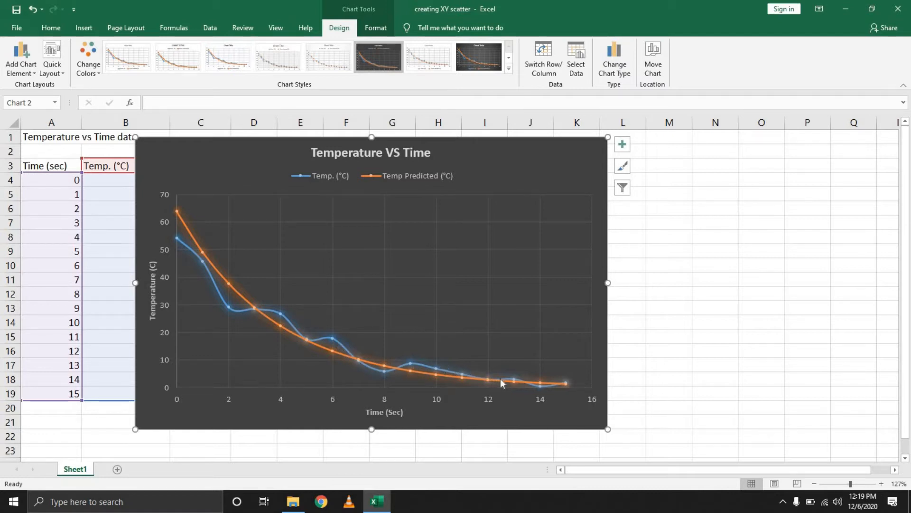
- Select the measured and predicted temperature series in turn, and switch the chart back to the first, plain white chart style
mouse_move(541, 386)
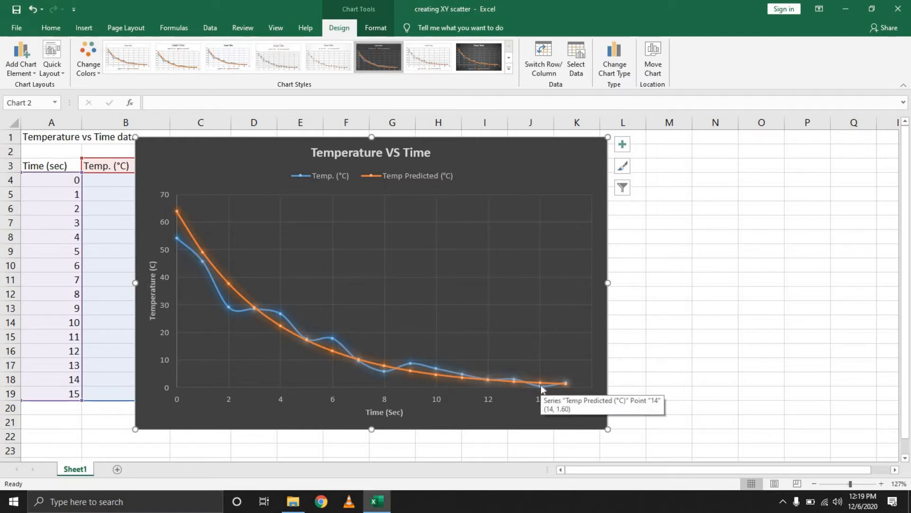
left_click(214, 285)
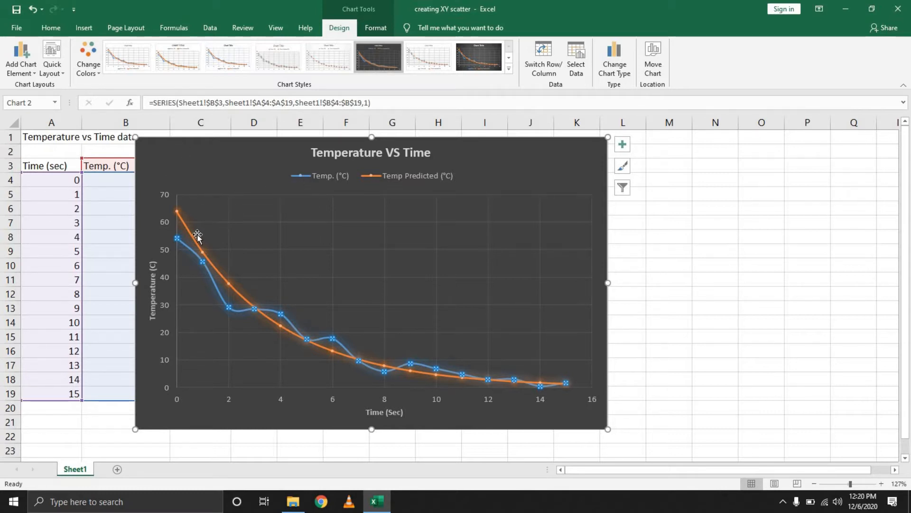
left_click(193, 257)
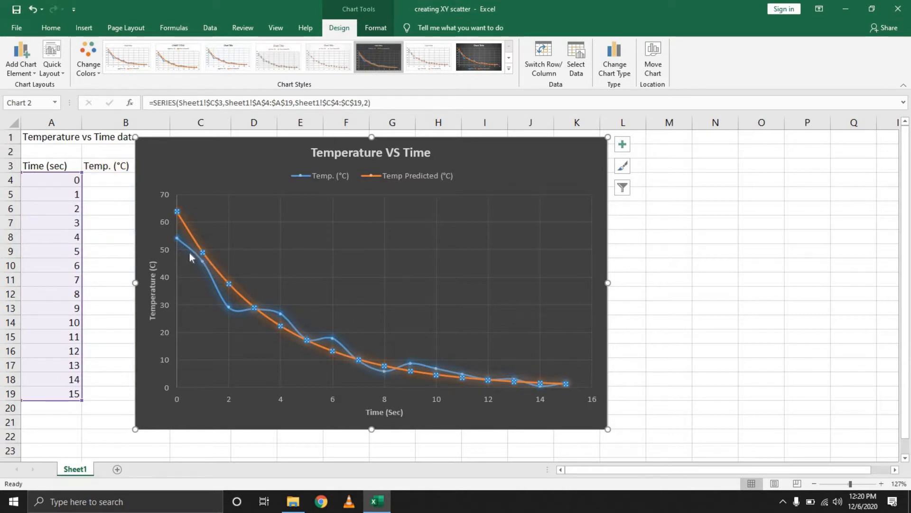
mouse_move(189, 250)
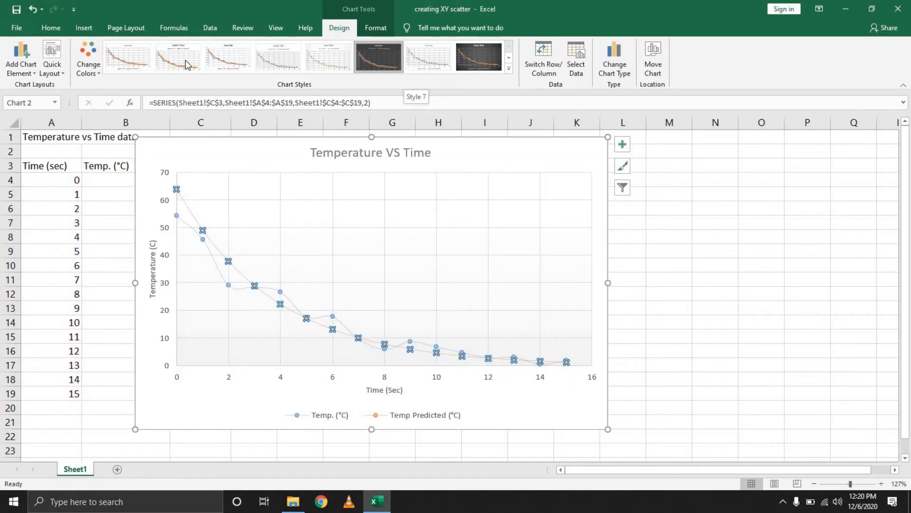
left_click(118, 63)
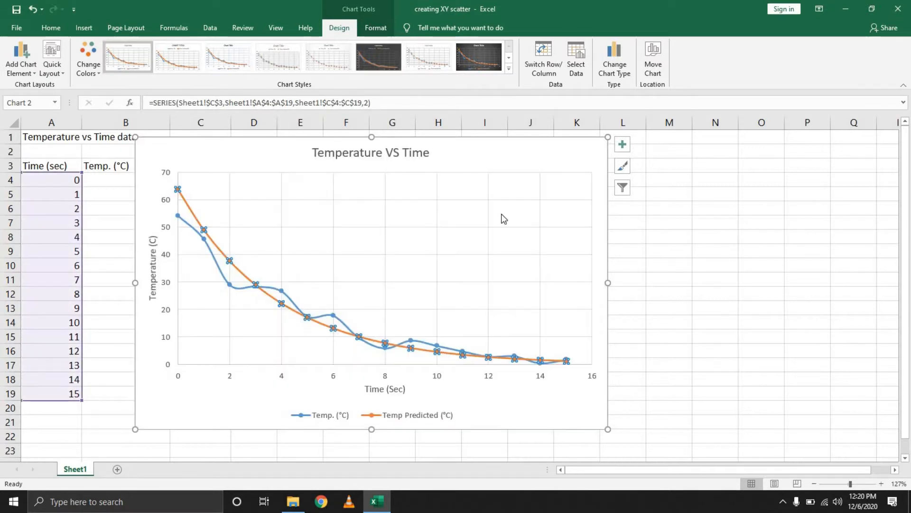
- Select the chart's parts in turn, including the Temp. (°C) series, the vertical axis title and the horizontal axis title
left_click(705, 236)
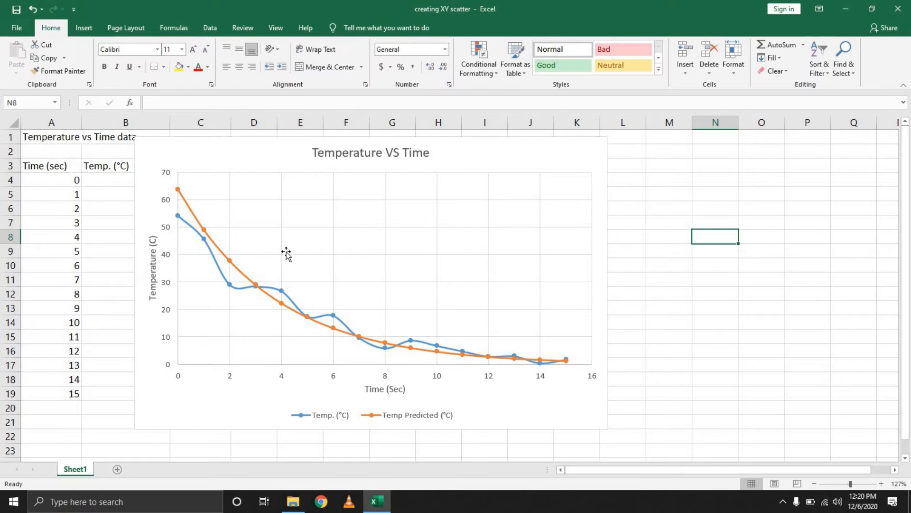
left_click(537, 152)
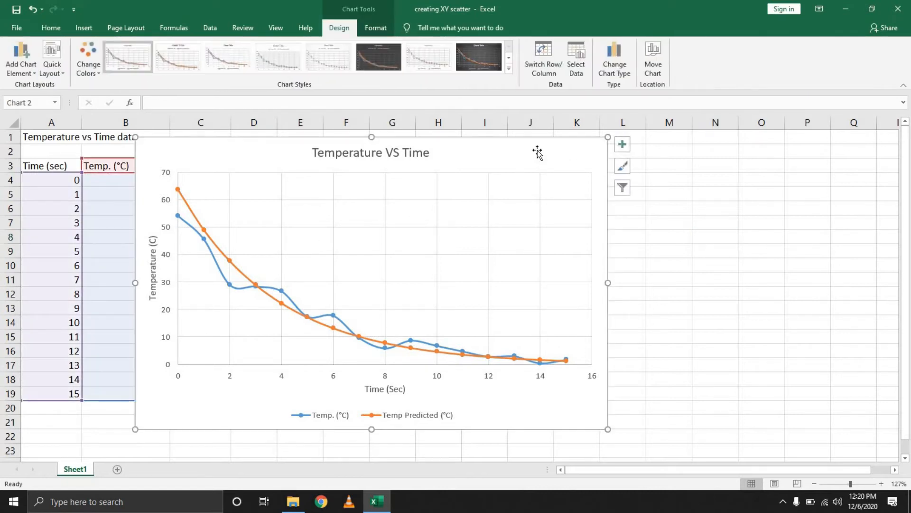
left_click(216, 264)
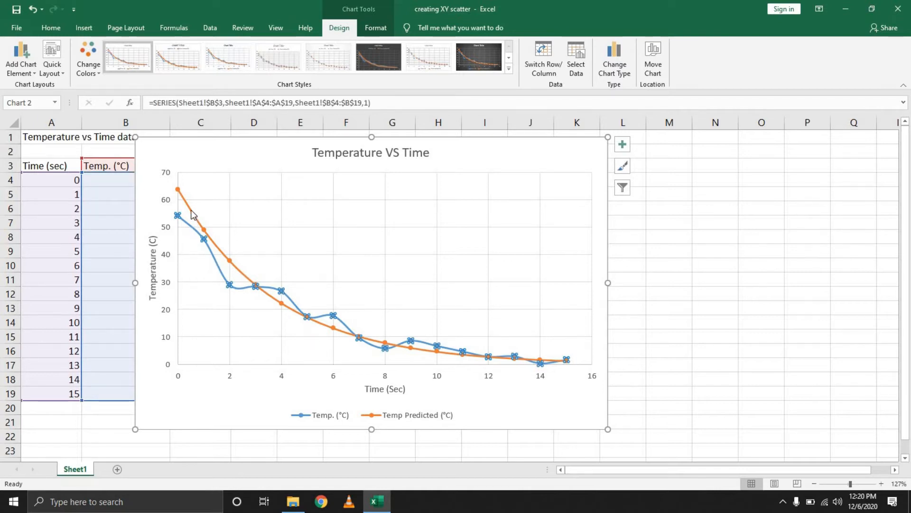
left_click(153, 266)
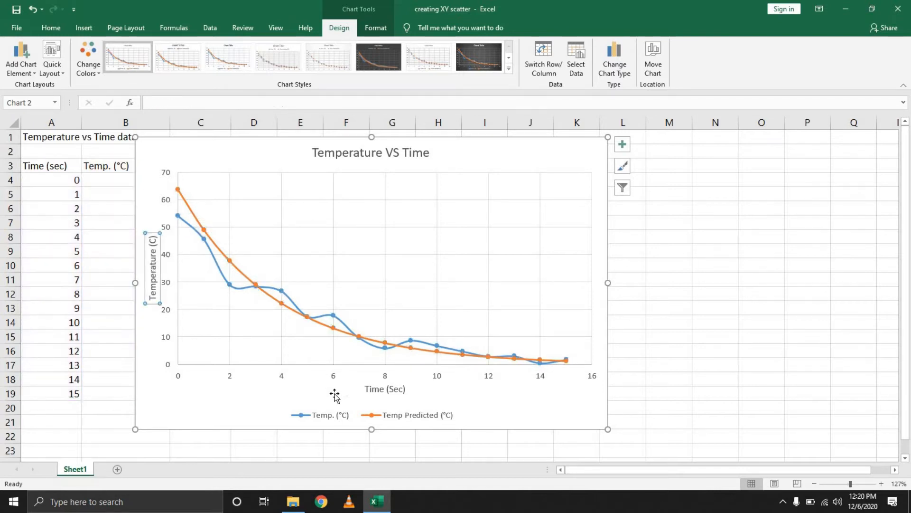
left_click(368, 418)
left_click(393, 390)
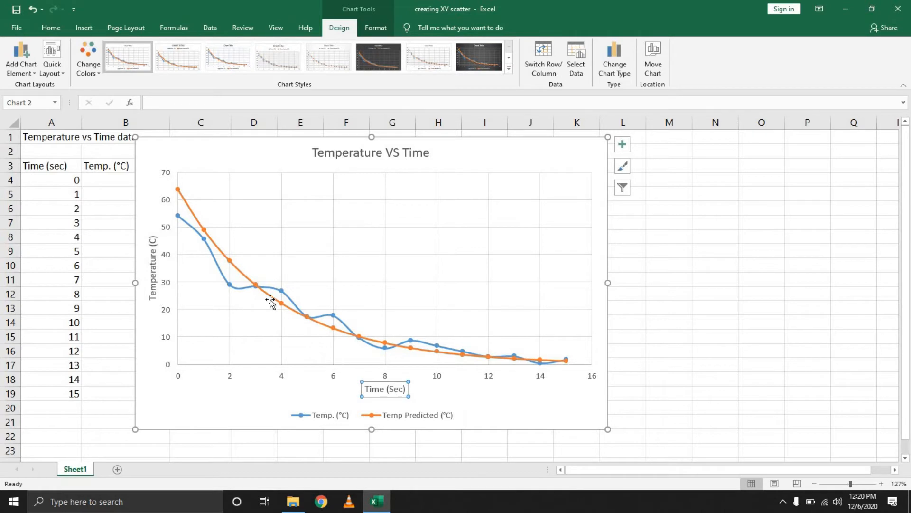
left_click(222, 271)
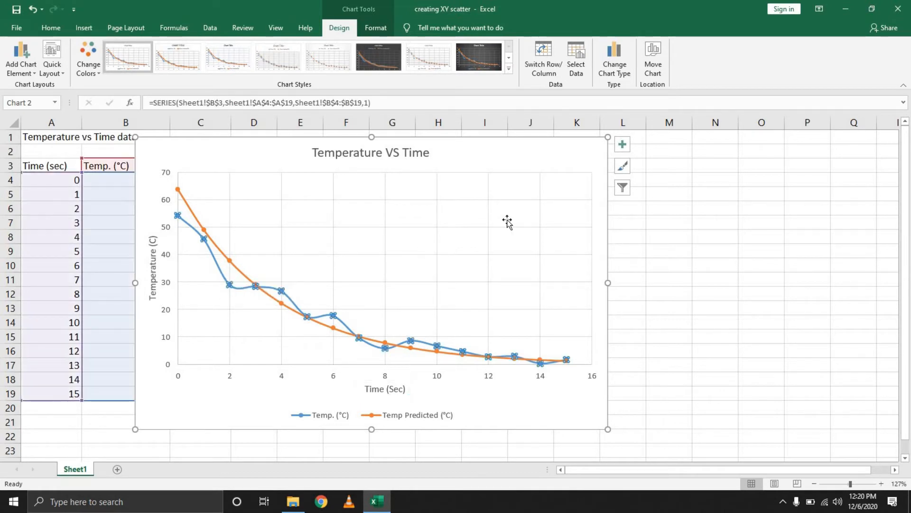
- Toggle the chart's primary major vertical gridlines off and on, and add primary minor horizontal and primary minor vertical gridlines
left_click(622, 148)
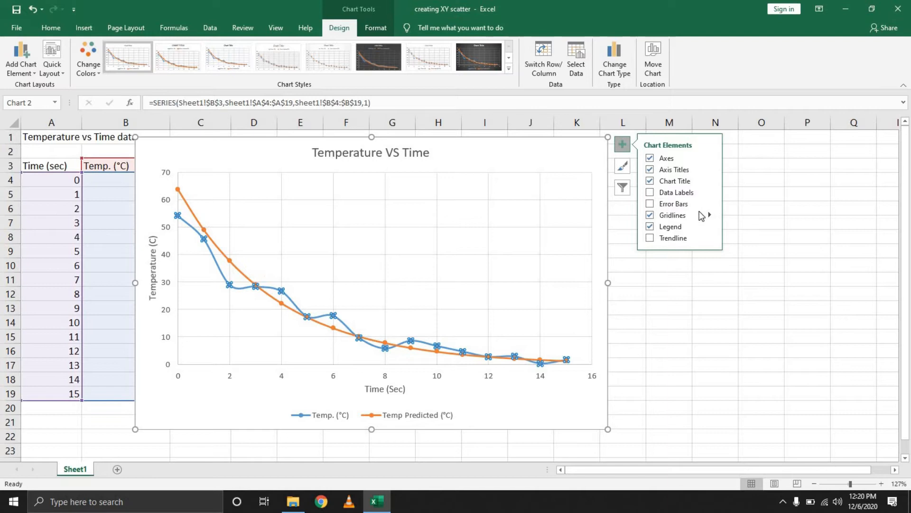
mouse_move(710, 216)
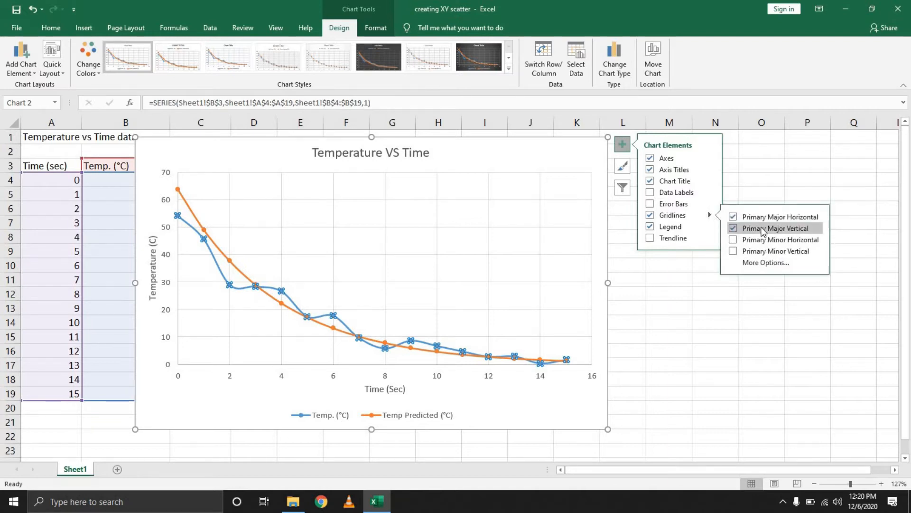
left_click(734, 230)
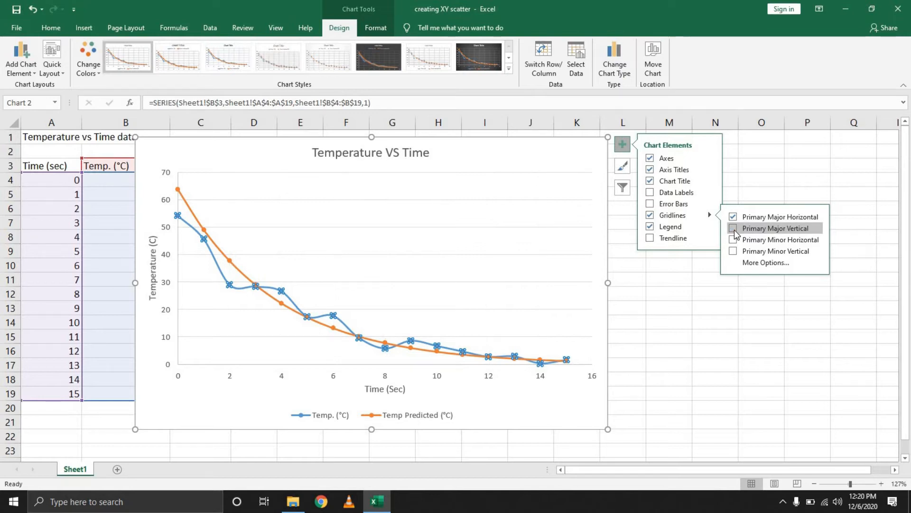
left_click(734, 231)
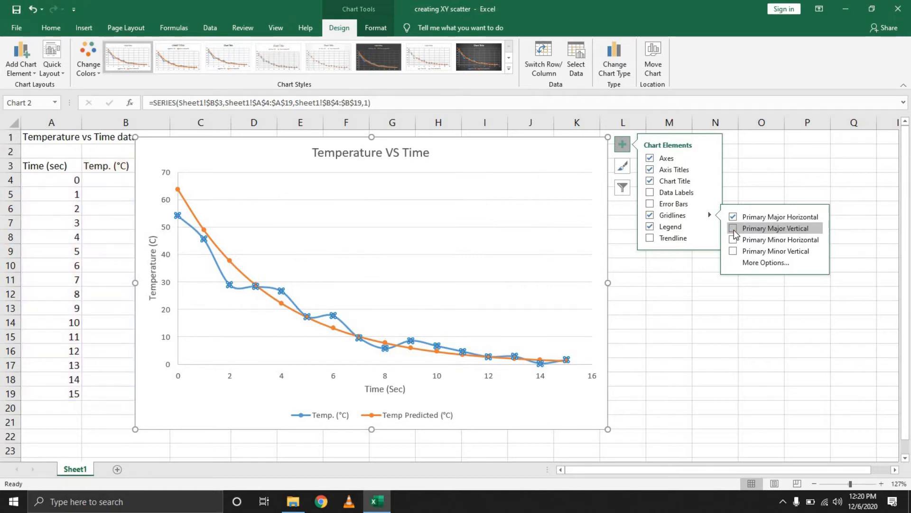
left_click(734, 242)
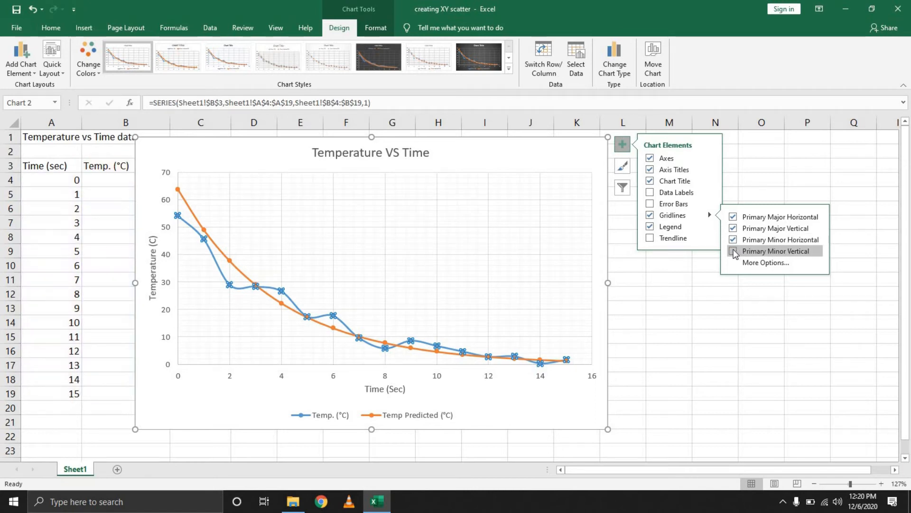
left_click(734, 252)
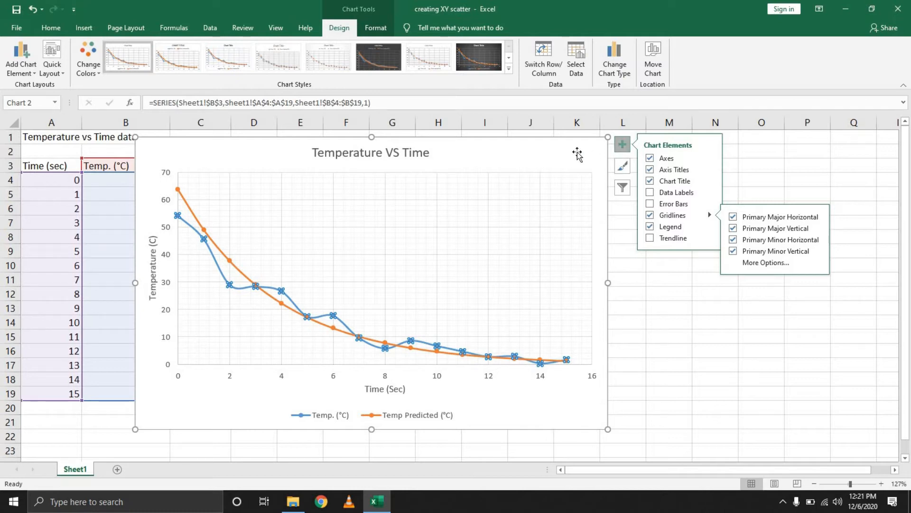
key("Escape")
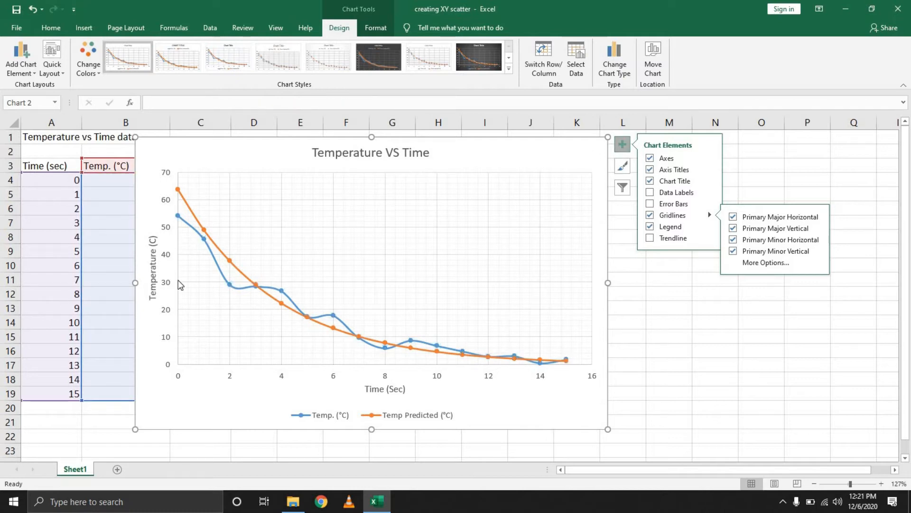
left_click(214, 264)
left_click(622, 144)
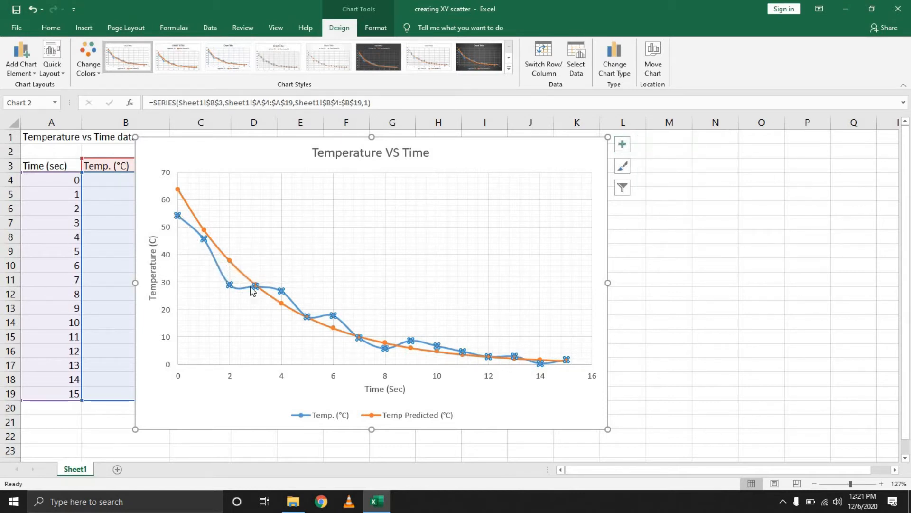
- Try the No line option on the Temp. (°C) series and return its line to Automatic
right_click(213, 255)
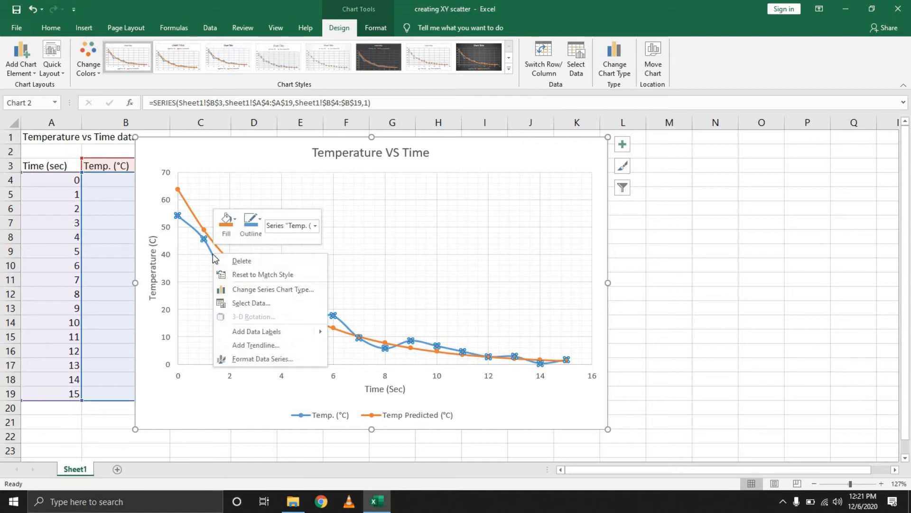
left_click(269, 359)
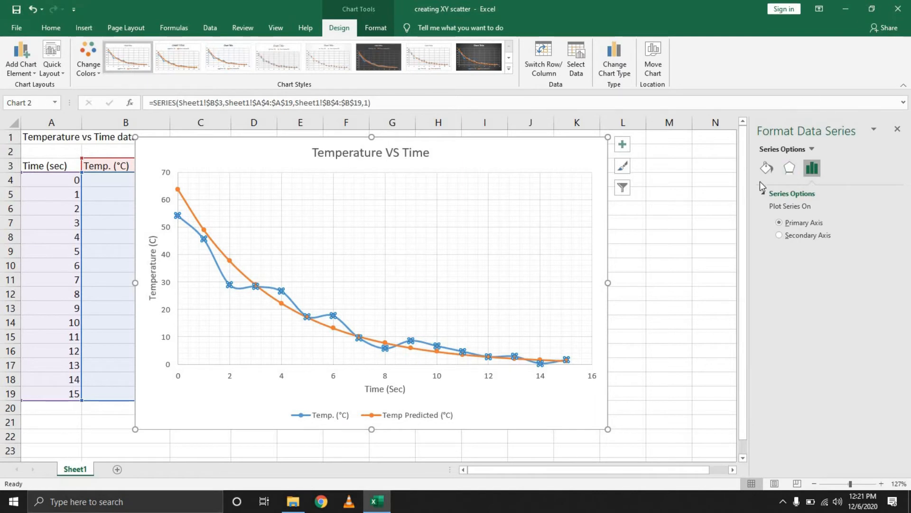
left_click(789, 170)
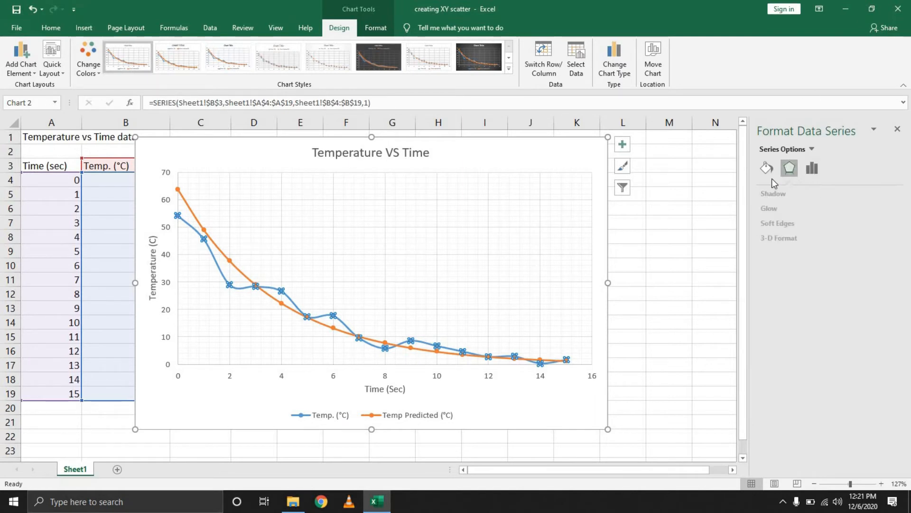
left_click(766, 169)
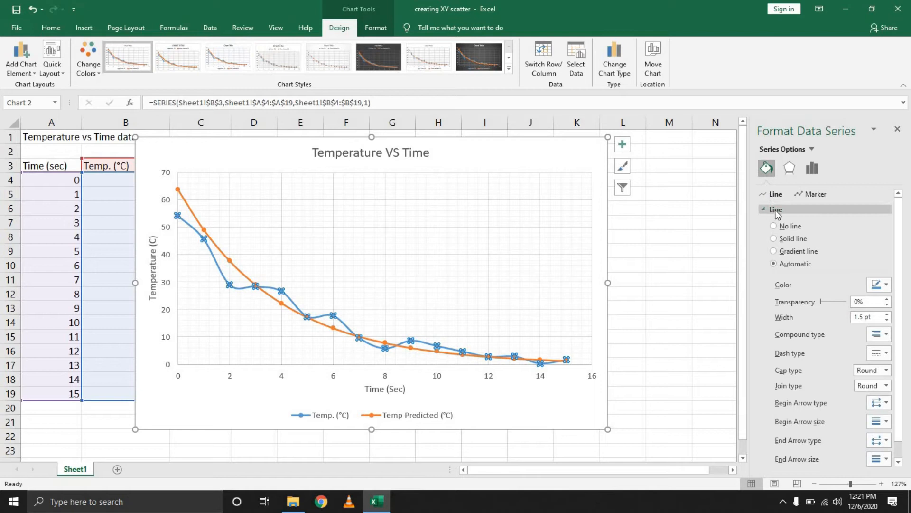
left_click(785, 228)
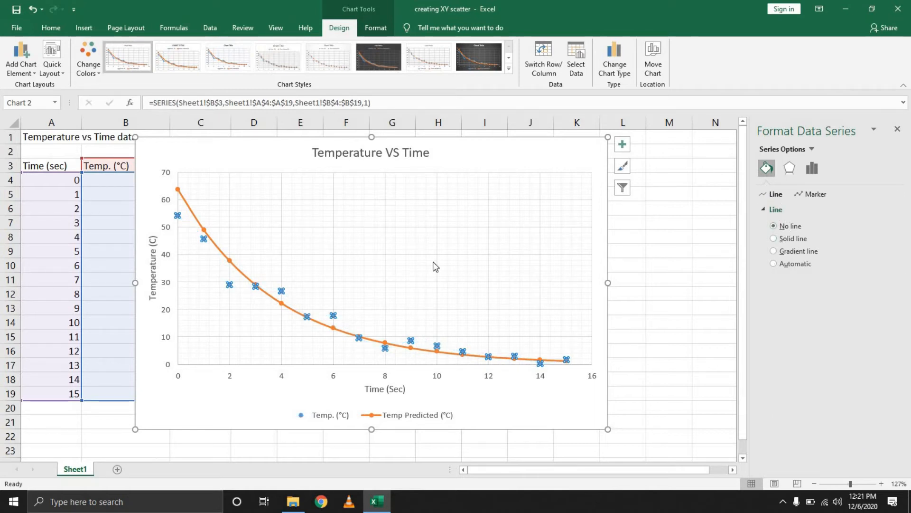
left_click(775, 264)
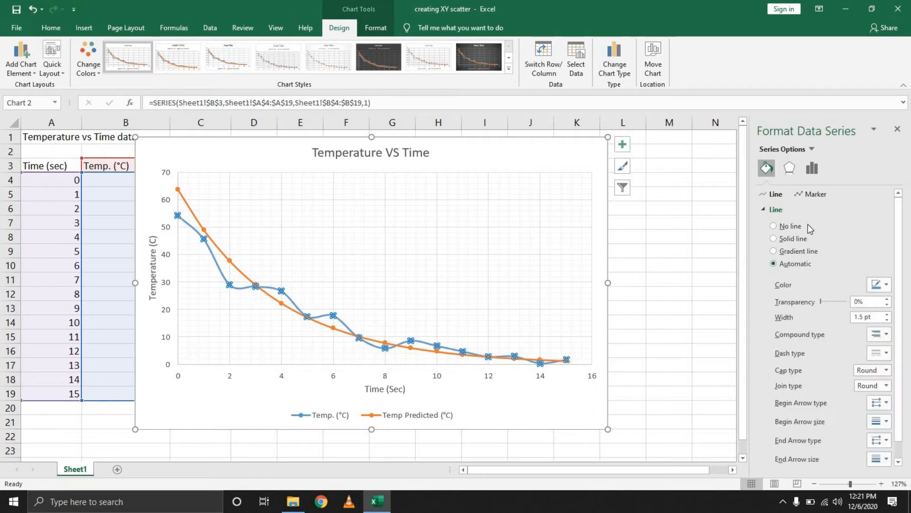
left_click(898, 129)
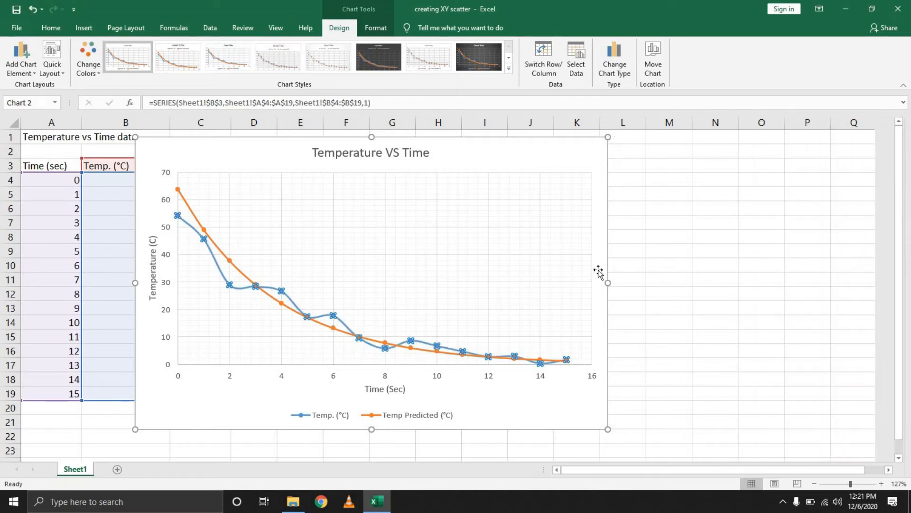
left_click(657, 293)
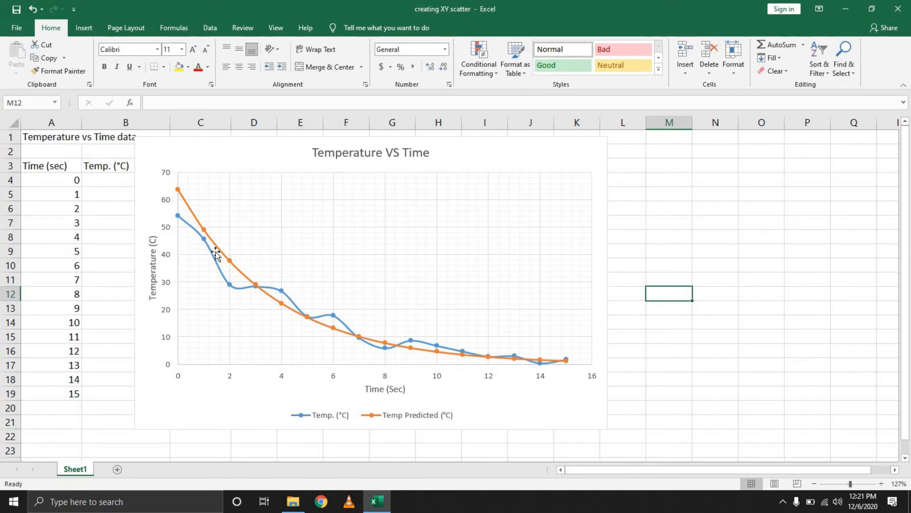
- Select the chart's Temp. (°C) series and set its line to No line
left_click(240, 153)
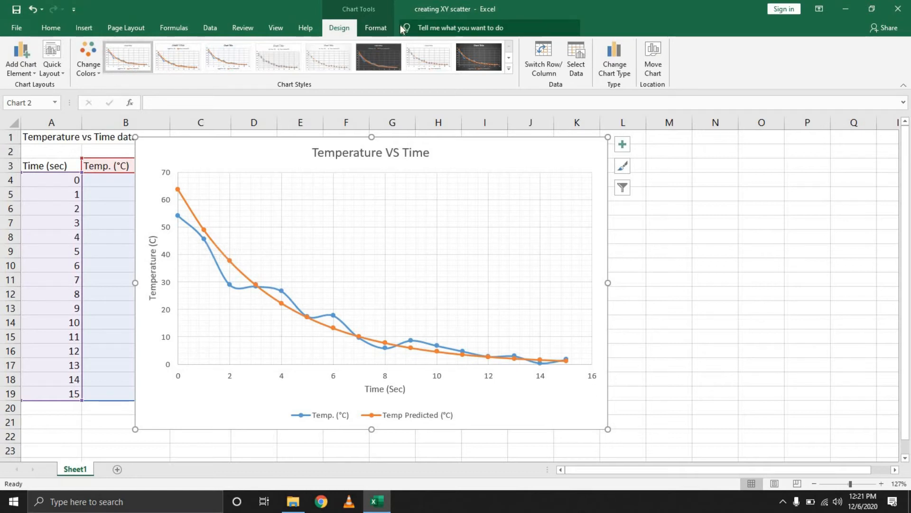
left_click(376, 28)
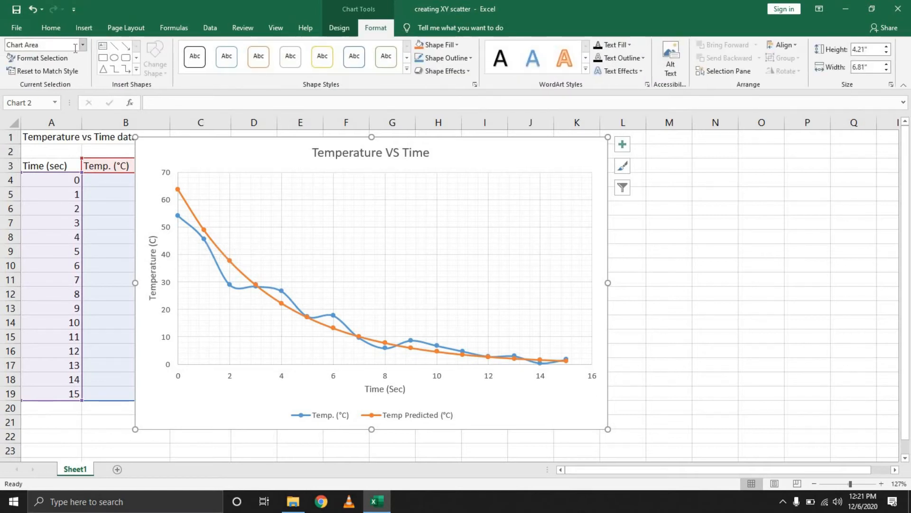
left_click(83, 45)
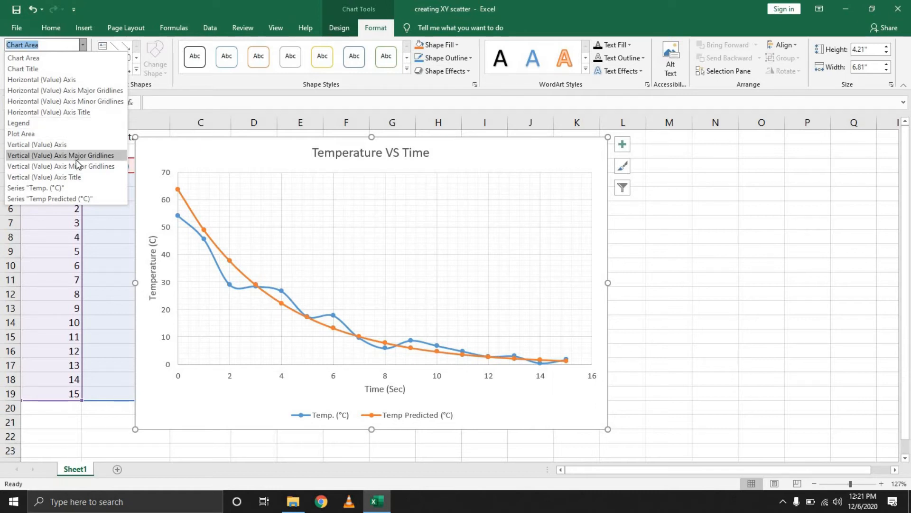
left_click(86, 188)
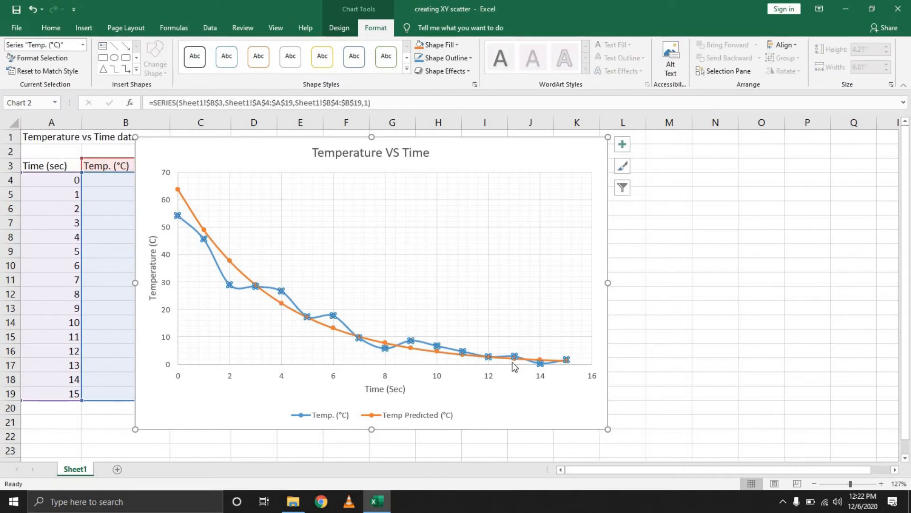
left_click(51, 58)
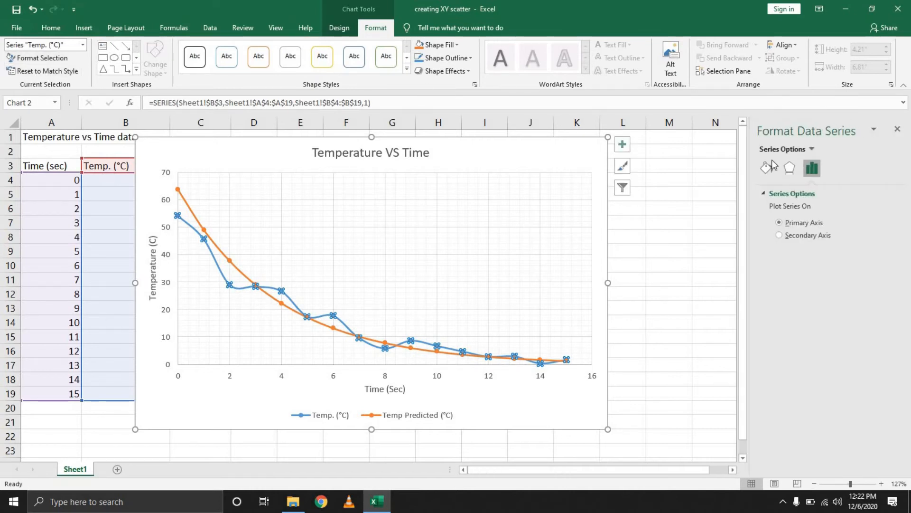
left_click(767, 169)
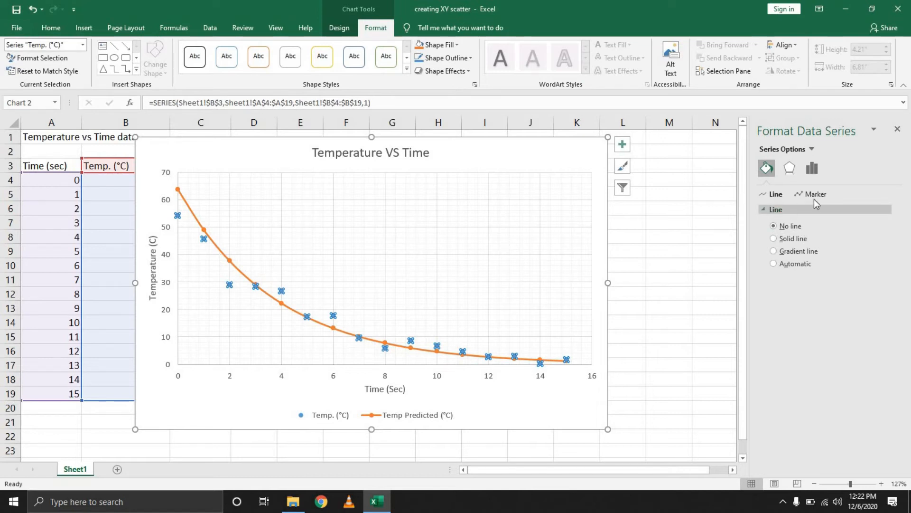
- Try the No line option on the Temp. (°C) series' marker border and return the border to Automatic
left_click(807, 194)
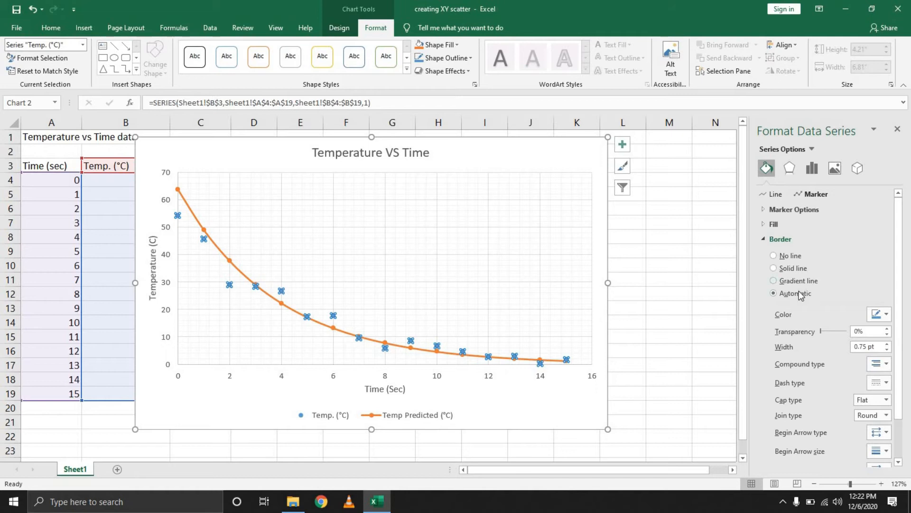
left_click(777, 257)
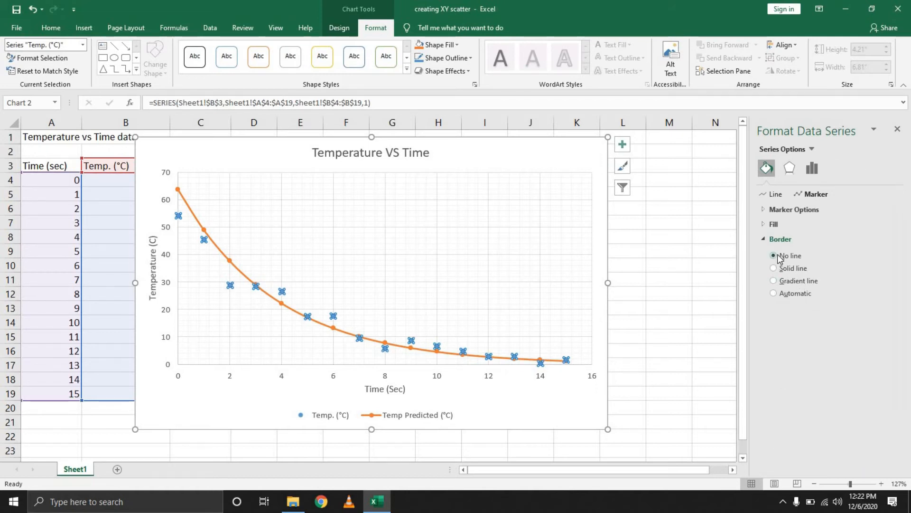
left_click(789, 297)
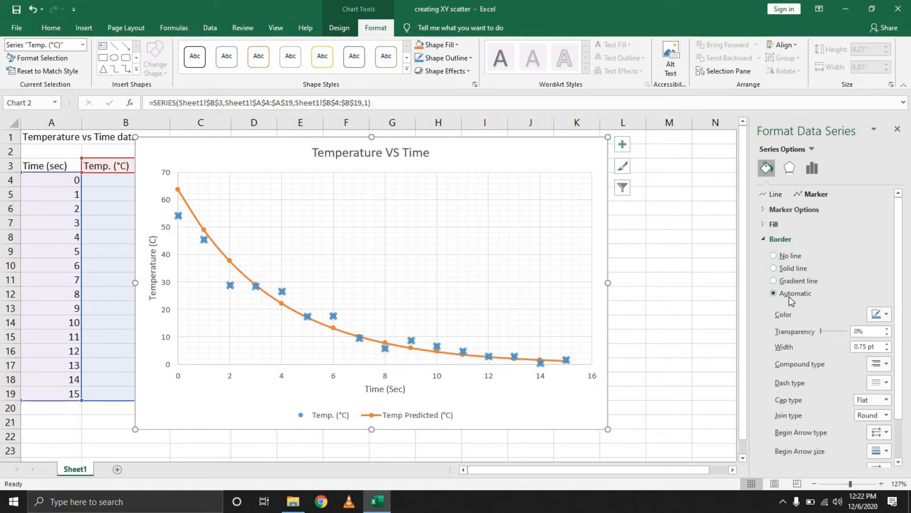
- Give the Temp. (°C) series built-in triangle markers with size 11
left_click(771, 210)
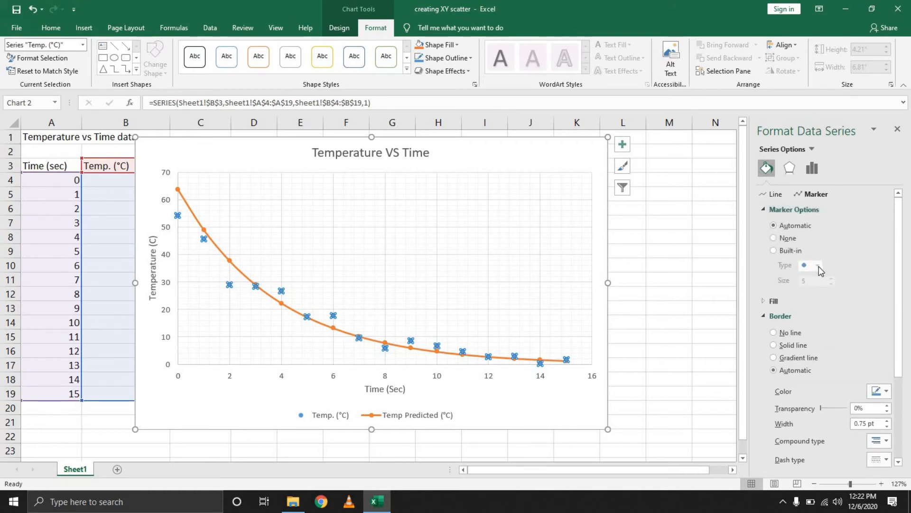
left_click(786, 251)
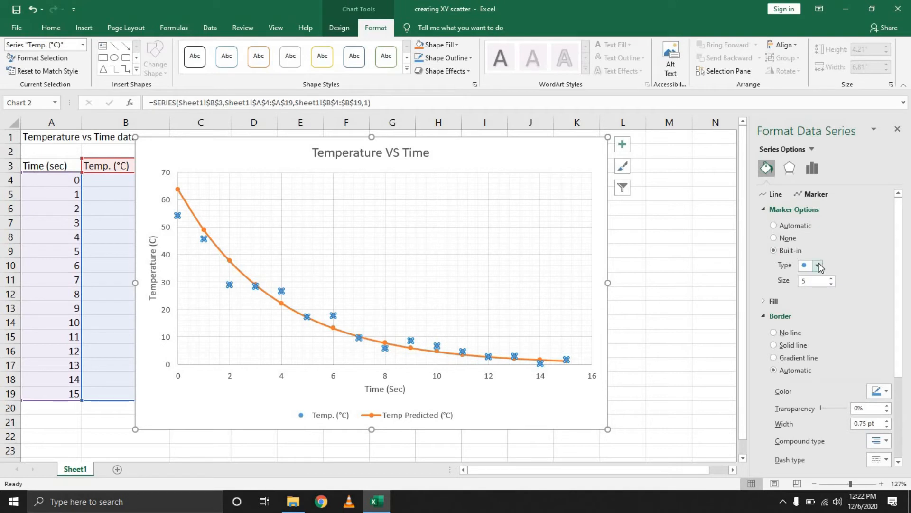
left_click(818, 265)
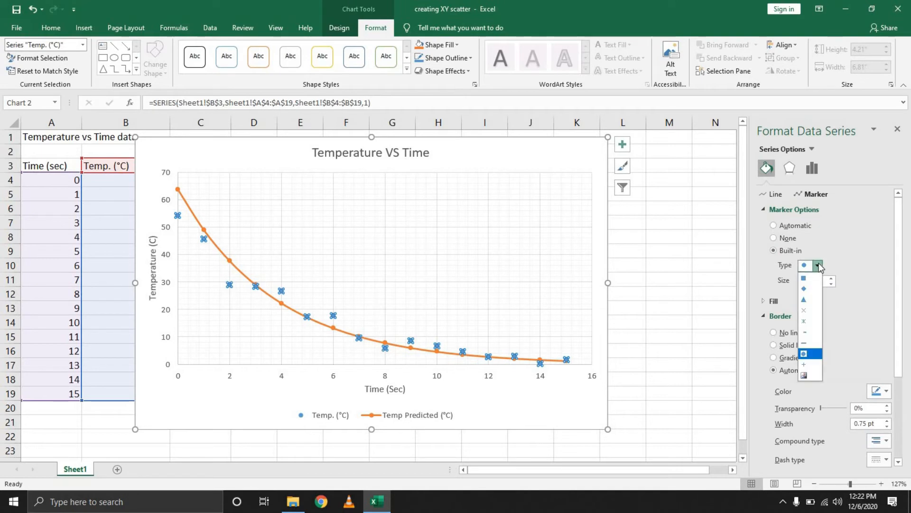
left_click(806, 300)
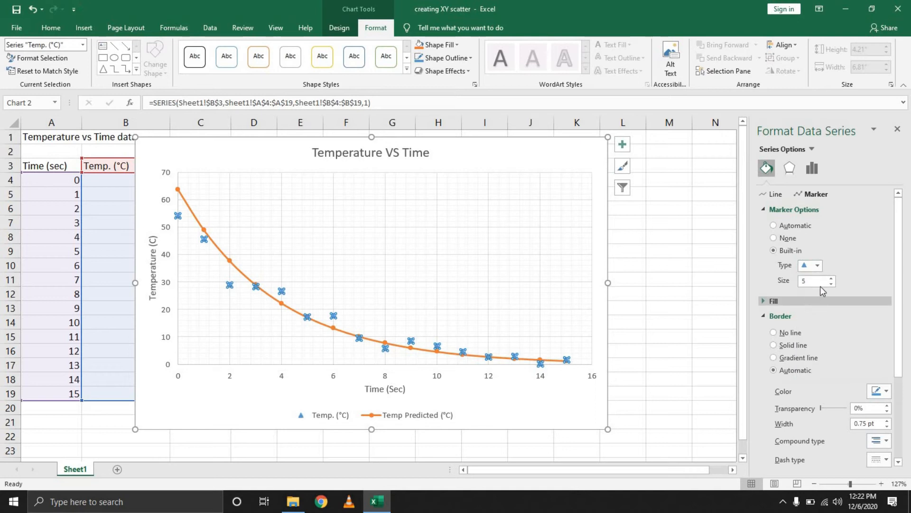
left_click(831, 278)
left_click(832, 278)
left_click(832, 278)
left_click(832, 279)
left_click(832, 278)
left_click(832, 279)
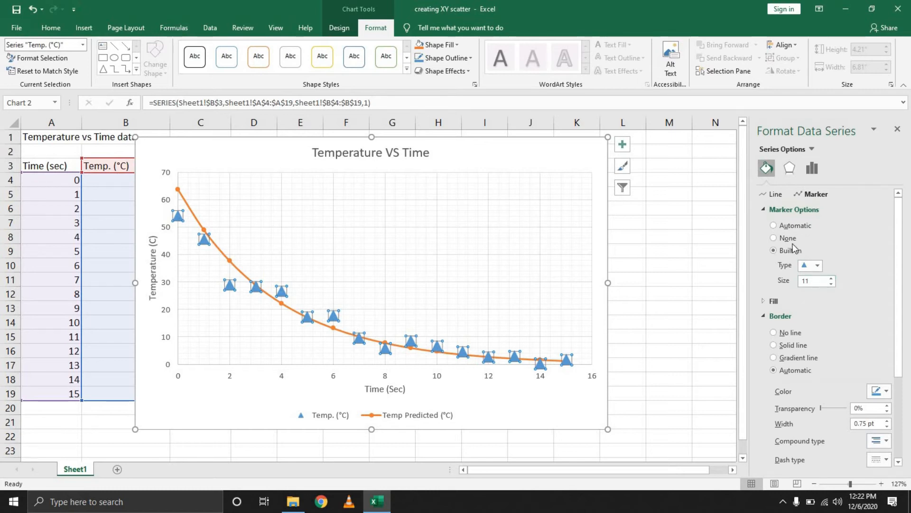
- Set the border of the Temp. (°C) triangle markers to the darkest blue-gray theme color
scroll(859, 273, "down", 3)
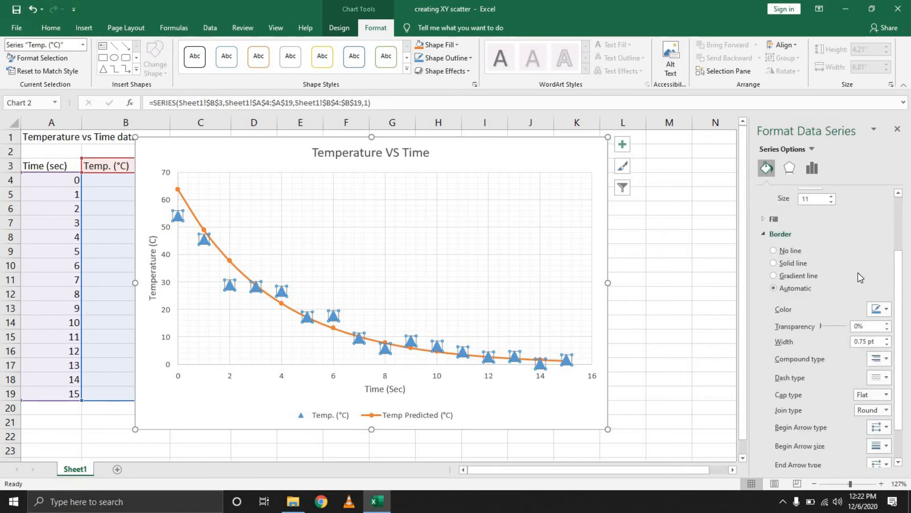
left_click(880, 309)
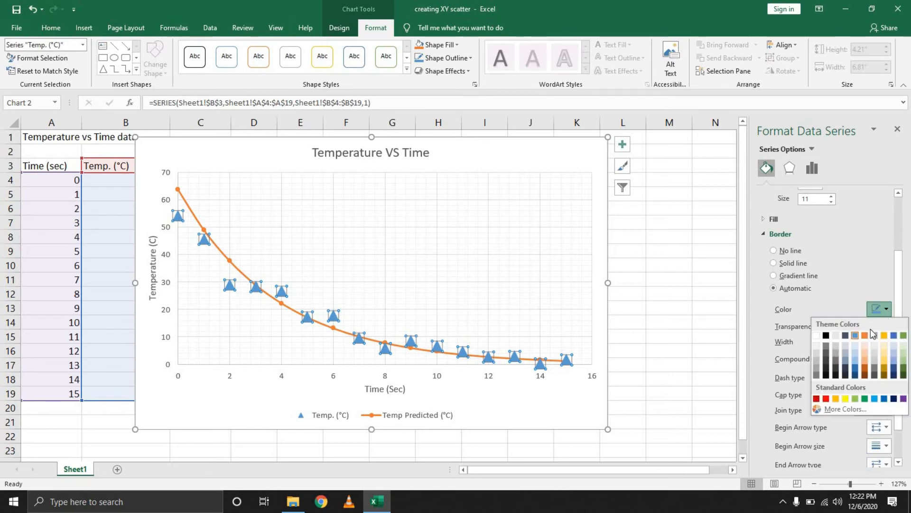
left_click(848, 375)
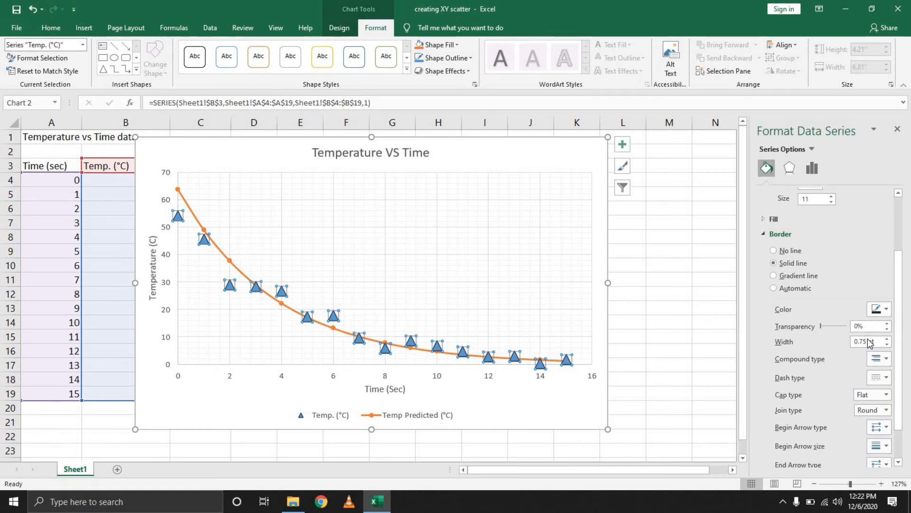
scroll(870, 342, "down", 2)
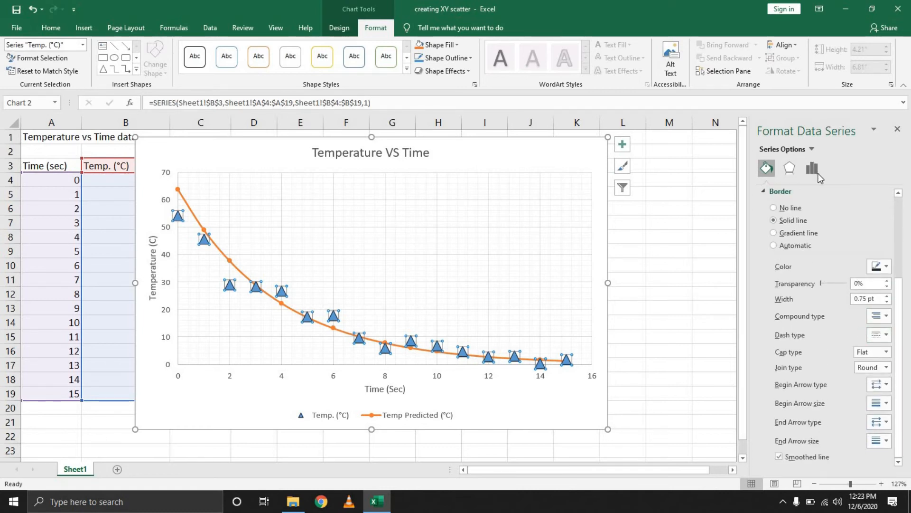
- Try plotting the Temp. (°C) series on the secondary axis and return it to the primary axis
left_click(812, 169)
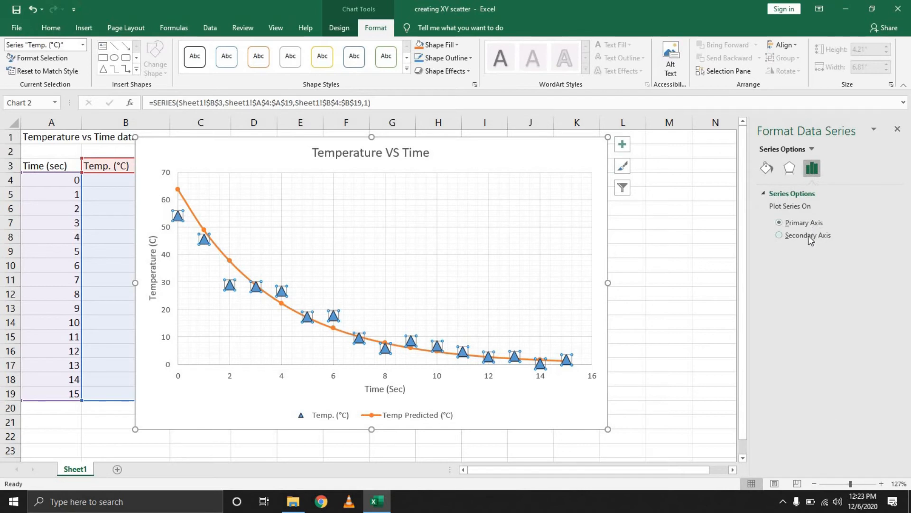
left_click(809, 236)
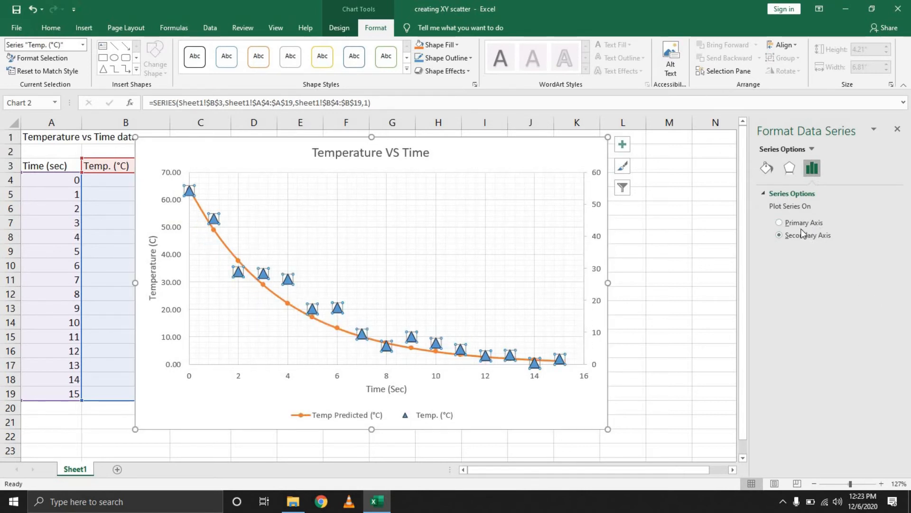
left_click(809, 236)
left_click(810, 223)
- Review the Soft Edges, 3-D Format and Shadow effect settings of the Temp. (°C) series
left_click(790, 168)
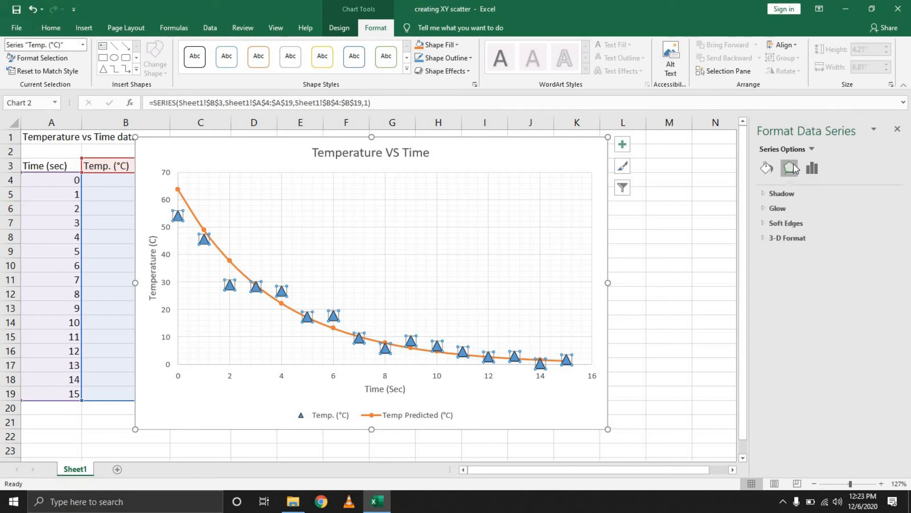
left_click(764, 223)
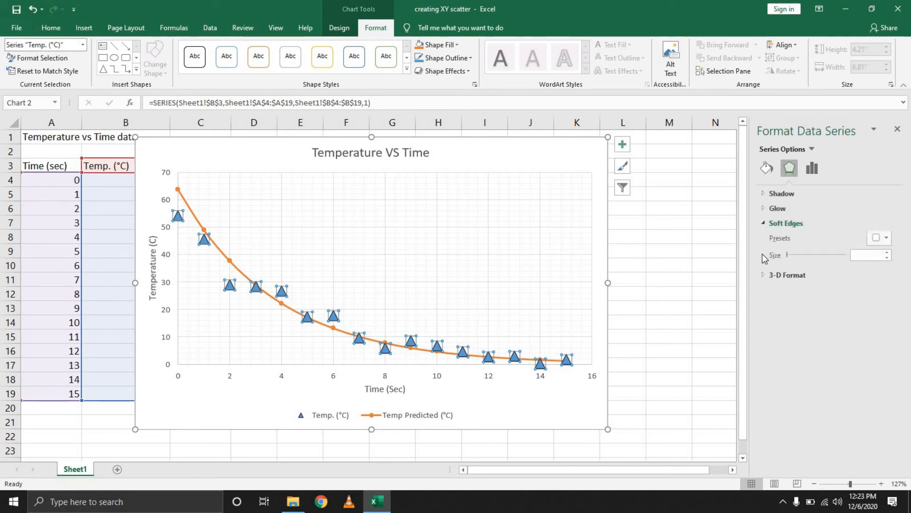
left_click(764, 276)
left_click(776, 193)
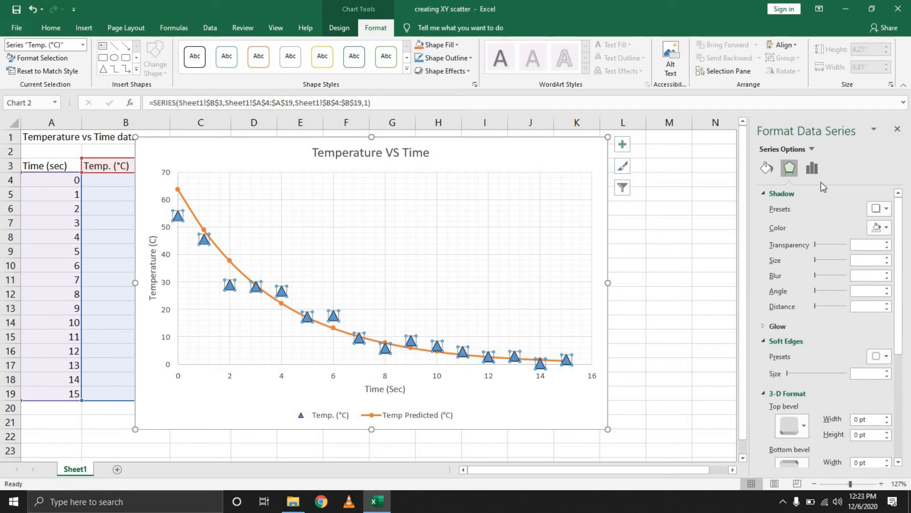
left_click(811, 168)
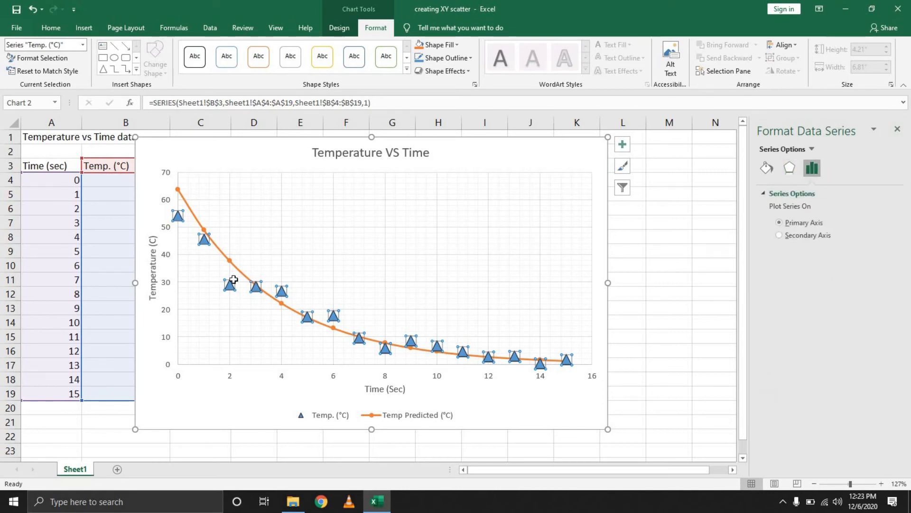
- Set the Temp Predicted (°C) series' line to Solid line and give it the dash-dot dash type
left_click(236, 268)
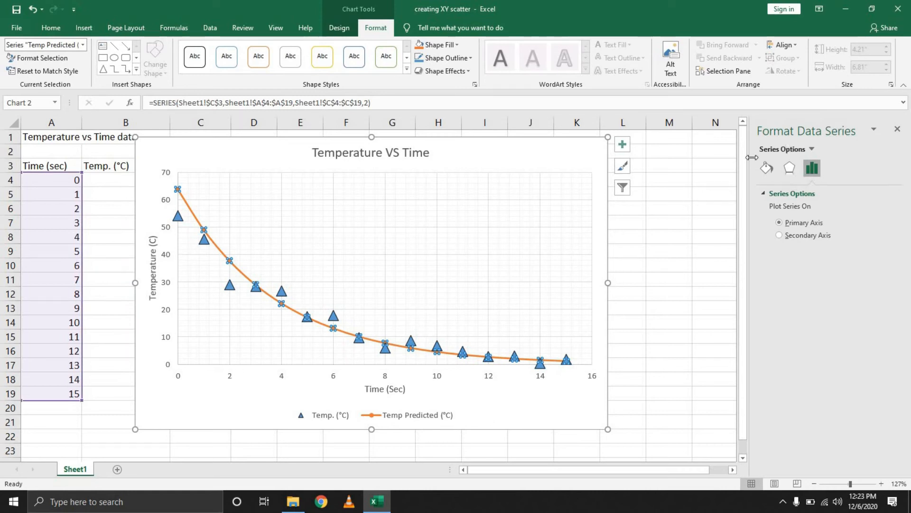
left_click(767, 168)
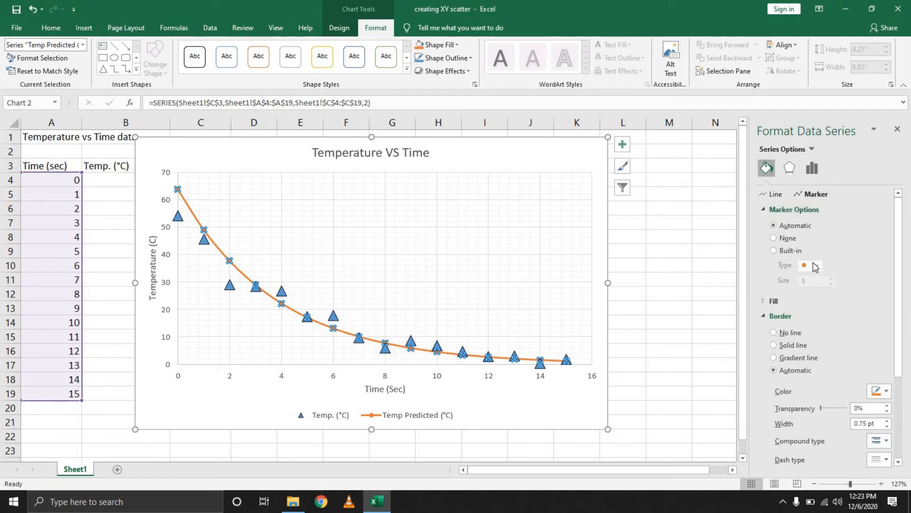
left_click(777, 195)
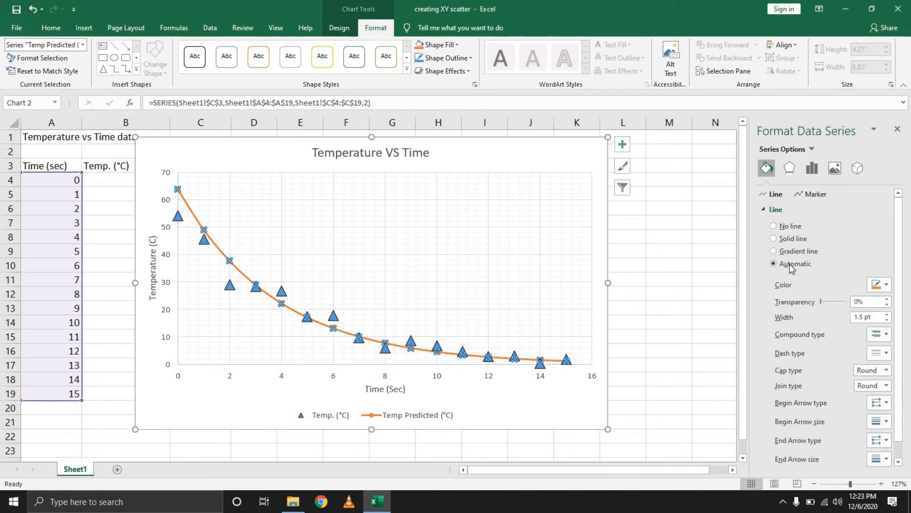
left_click(801, 241)
left_click(797, 264)
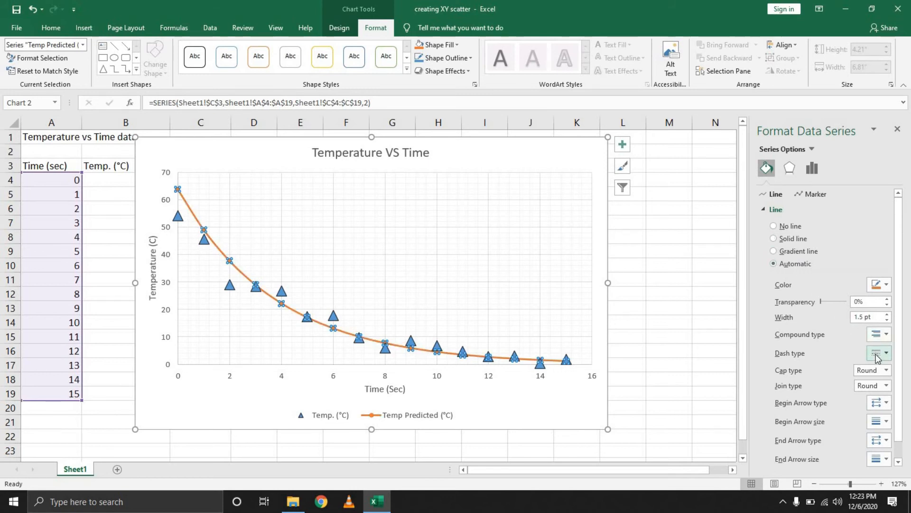
left_click(783, 243)
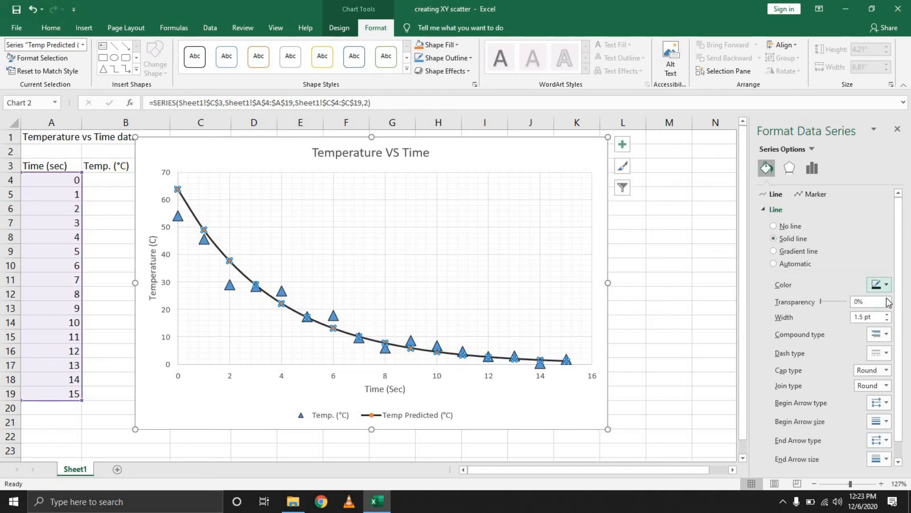
left_click(886, 353)
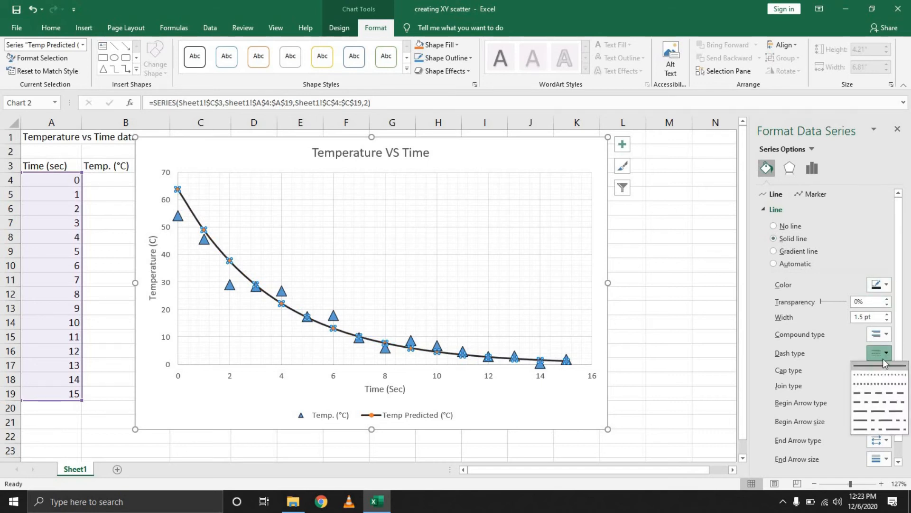
left_click(888, 403)
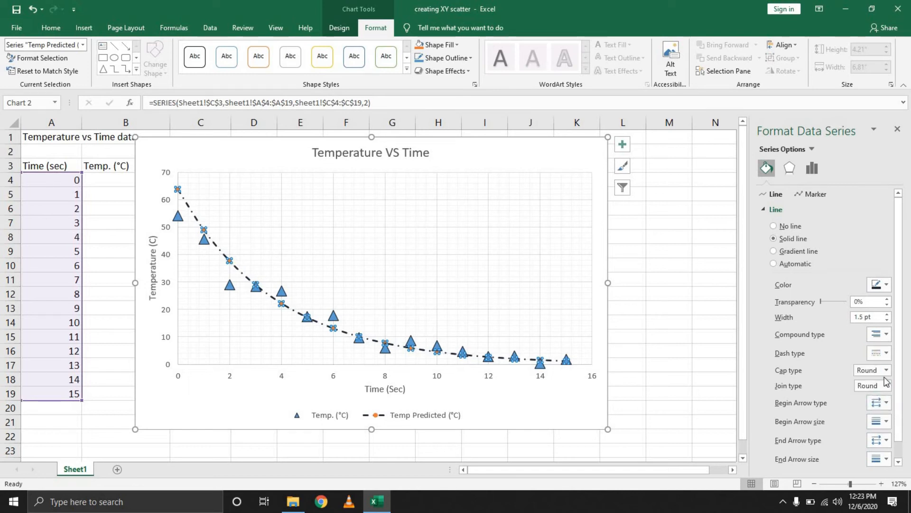
- Try green on the Temp Predicted (°C) line and change its color to a near-black theme shade
left_click(881, 284)
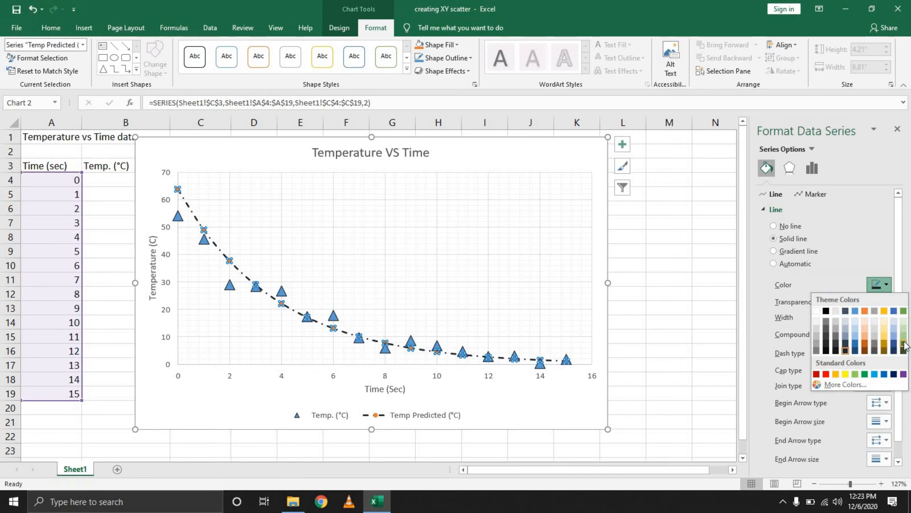
left_click(864, 374)
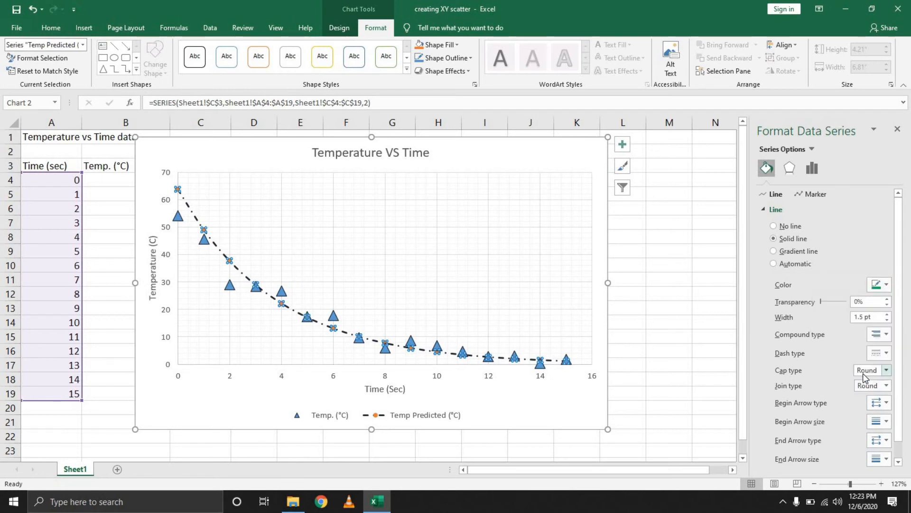
left_click(886, 285)
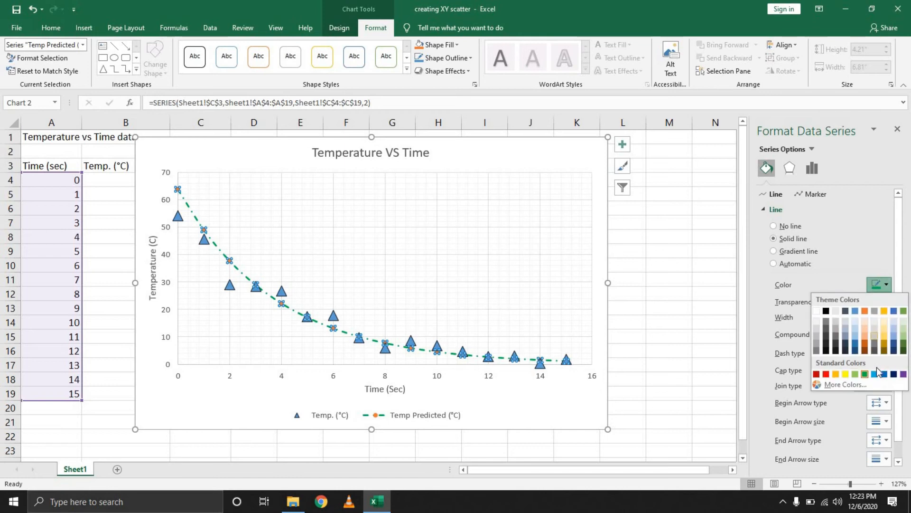
left_click(824, 342)
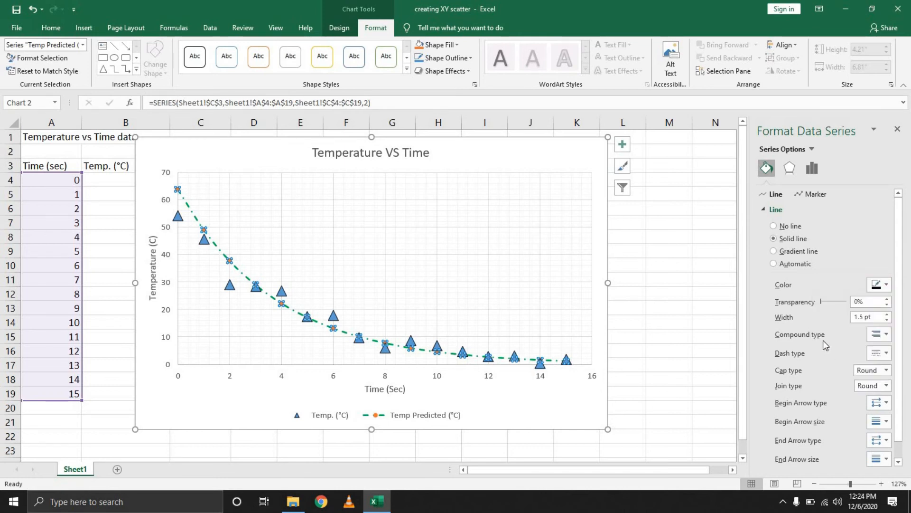
- Review the Shadow, Soft Edges and 3-D Format effect settings of the Temp Predicted (°C) series
left_click(795, 177)
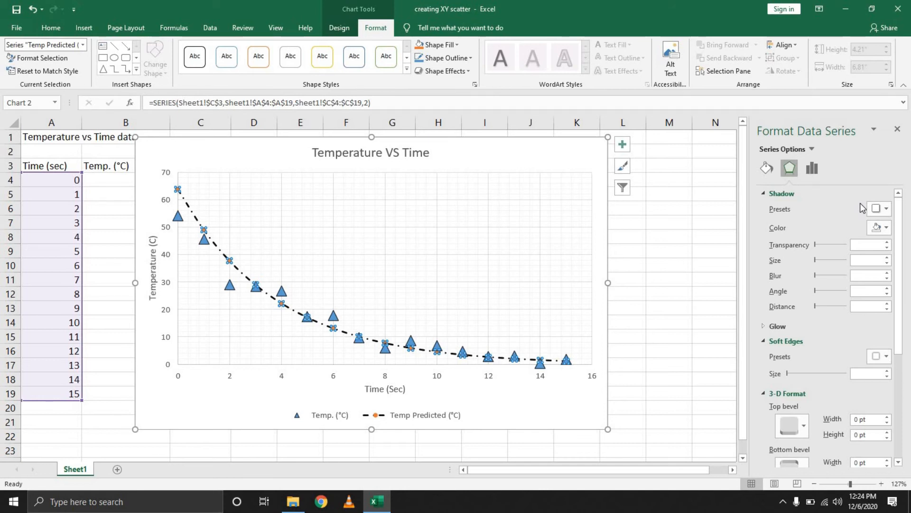
scroll(816, 360, "down", 1)
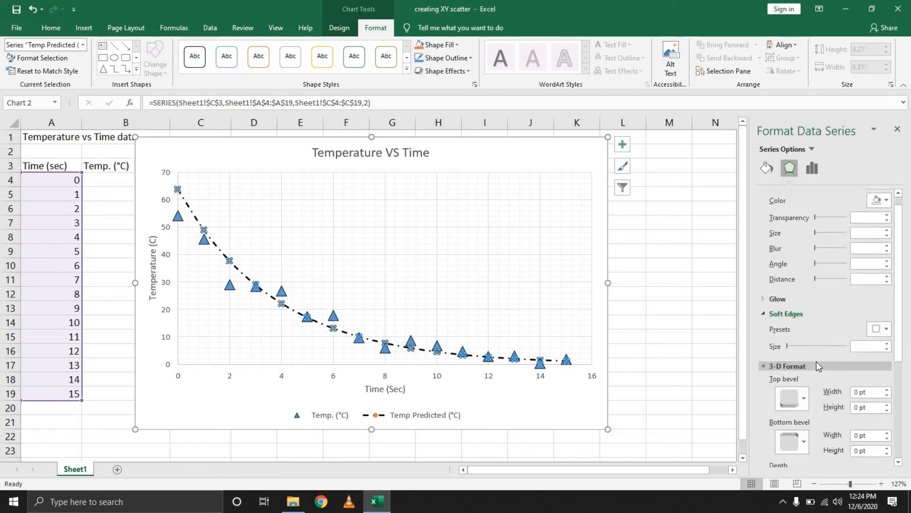
scroll(817, 361, "down", 5)
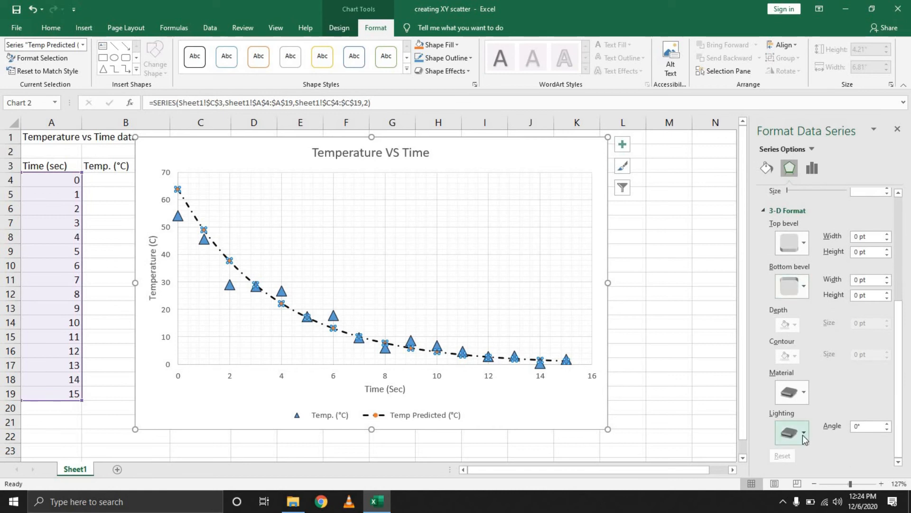
scroll(811, 295, "up", 6)
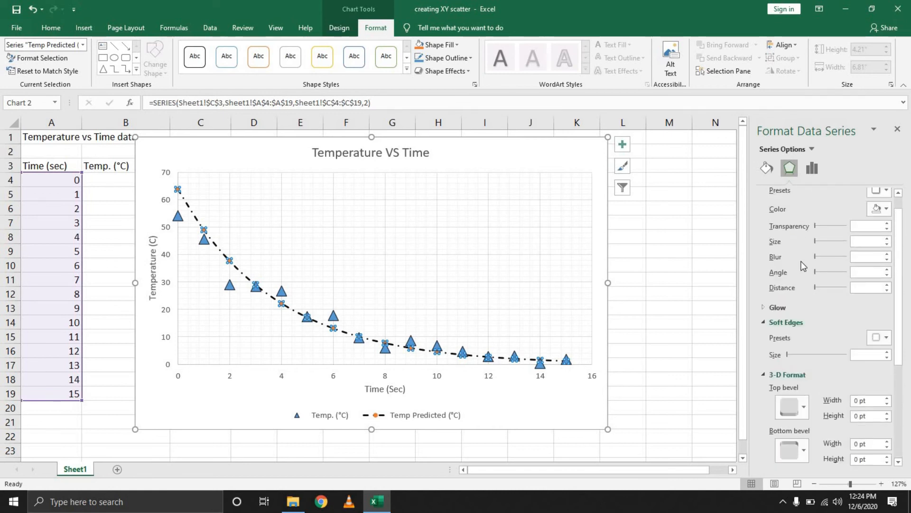
scroll(802, 266, "up", 1)
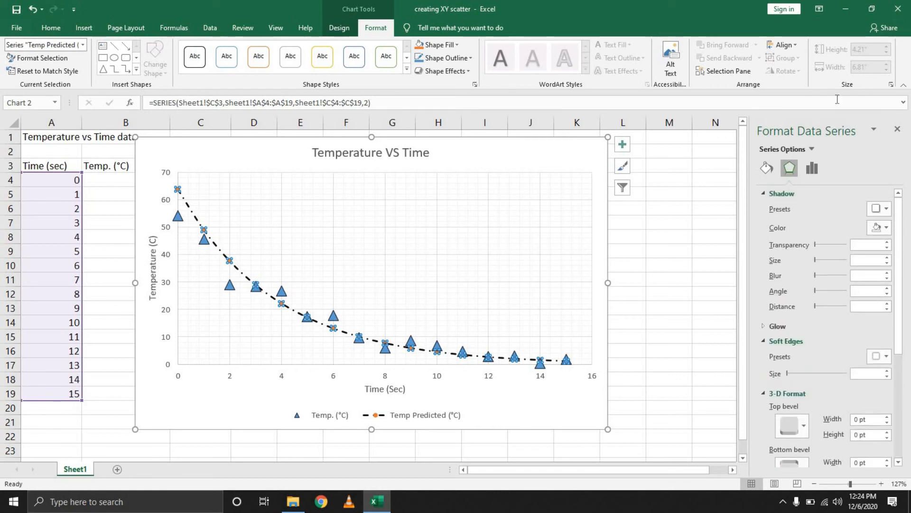
left_click(677, 231)
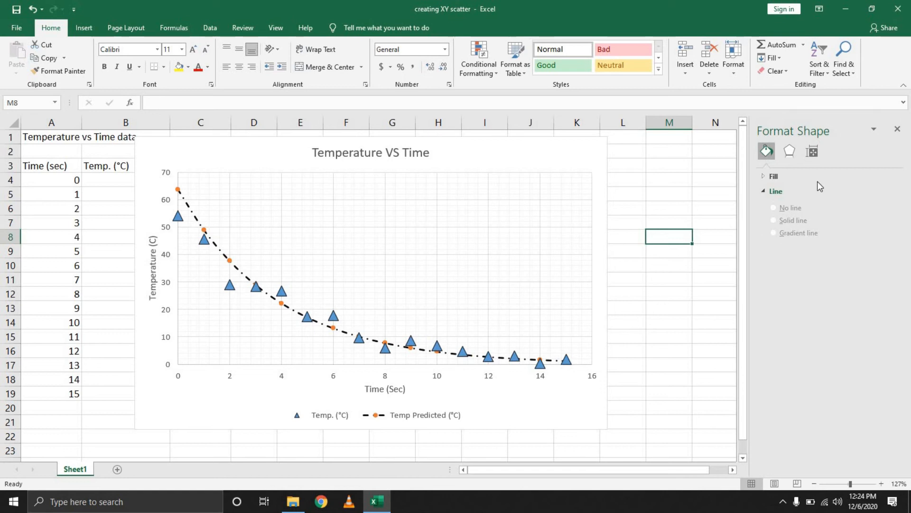
- Remove the markers from the Temp Predicted (°C) series by setting its marker option to None
left_click(291, 313)
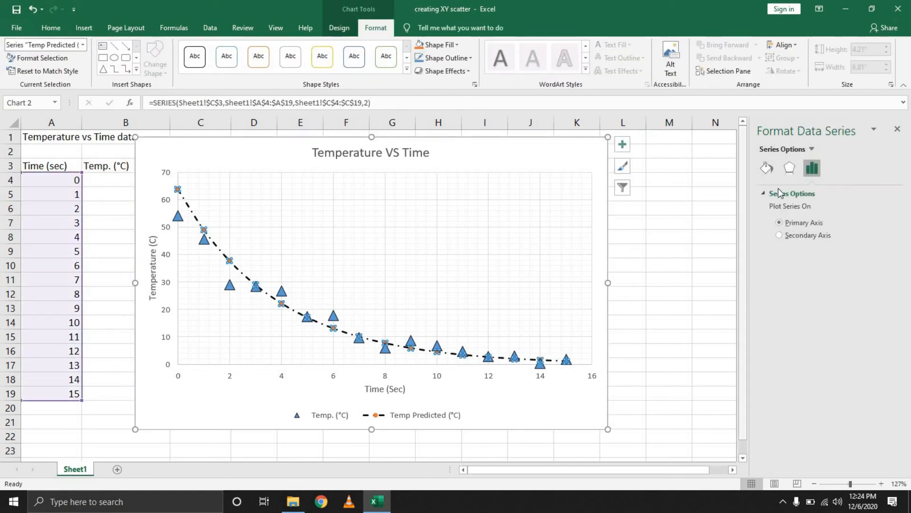
left_click(767, 168)
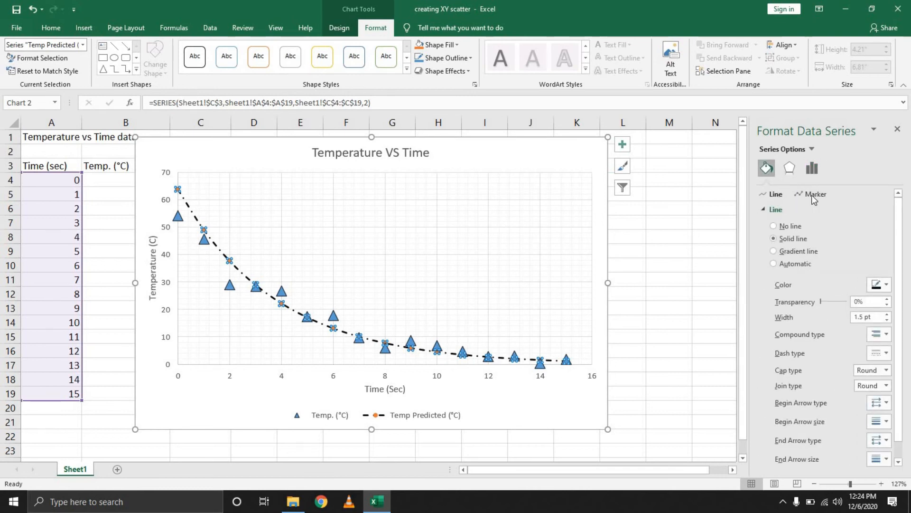
left_click(813, 195)
left_click(886, 314)
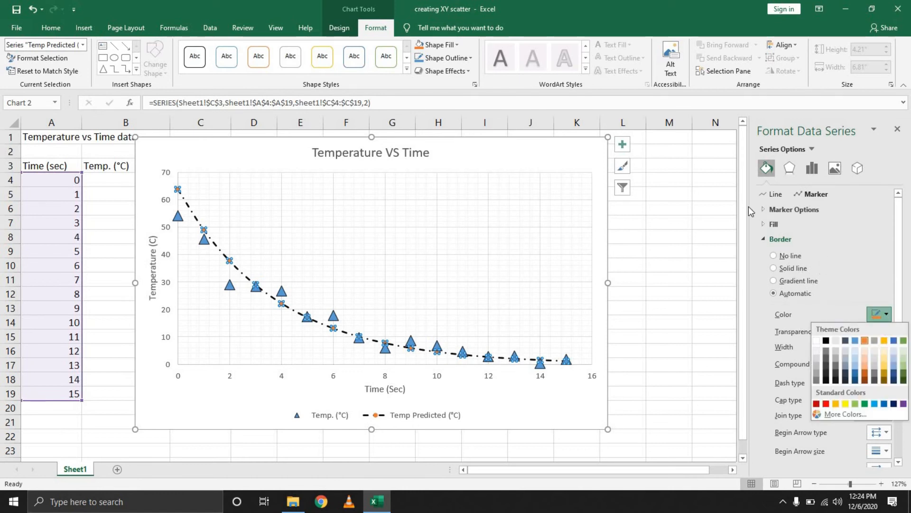
left_click(765, 210)
left_click(773, 239)
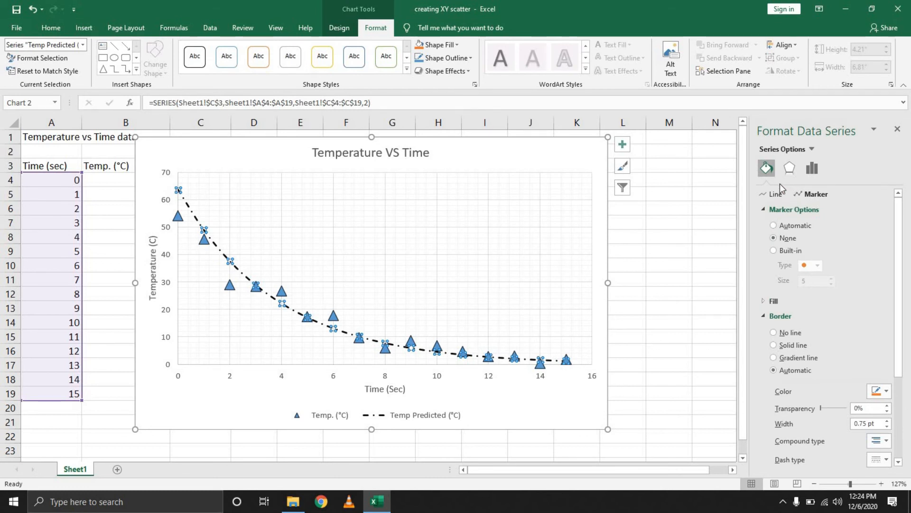
- Review the line, marker border, effect and axis settings of the Temp. (°C) series
left_click(386, 352)
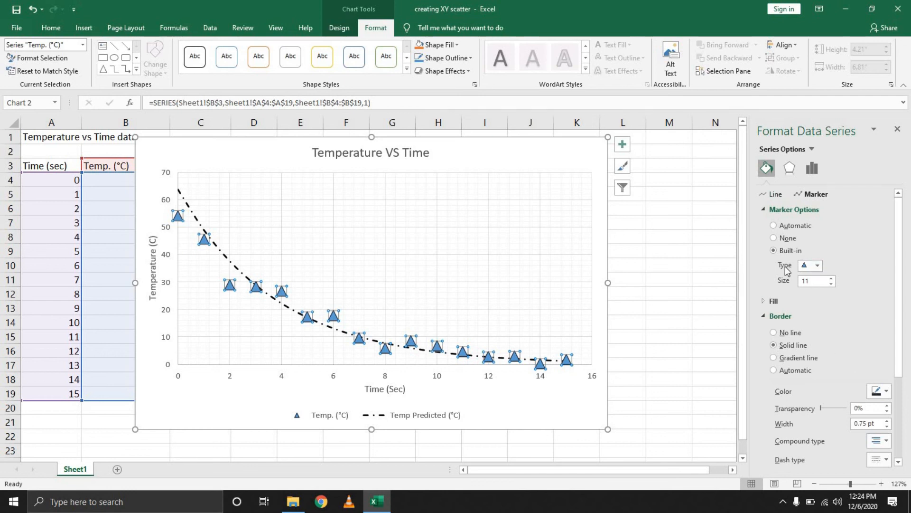
left_click(775, 194)
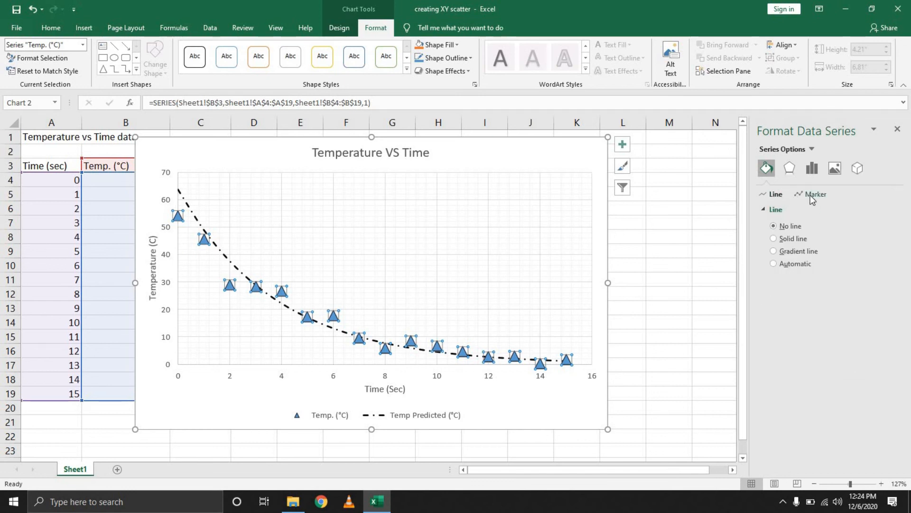
left_click(814, 194)
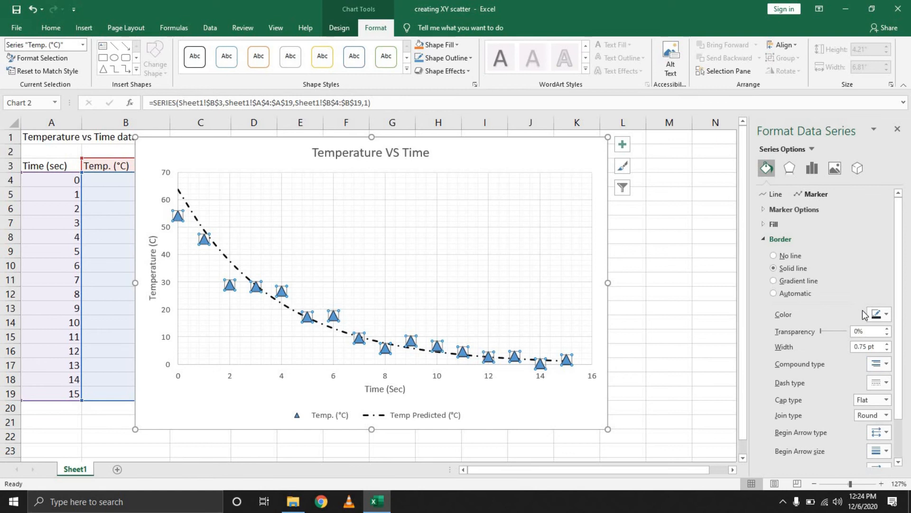
scroll(865, 311, "down", 2)
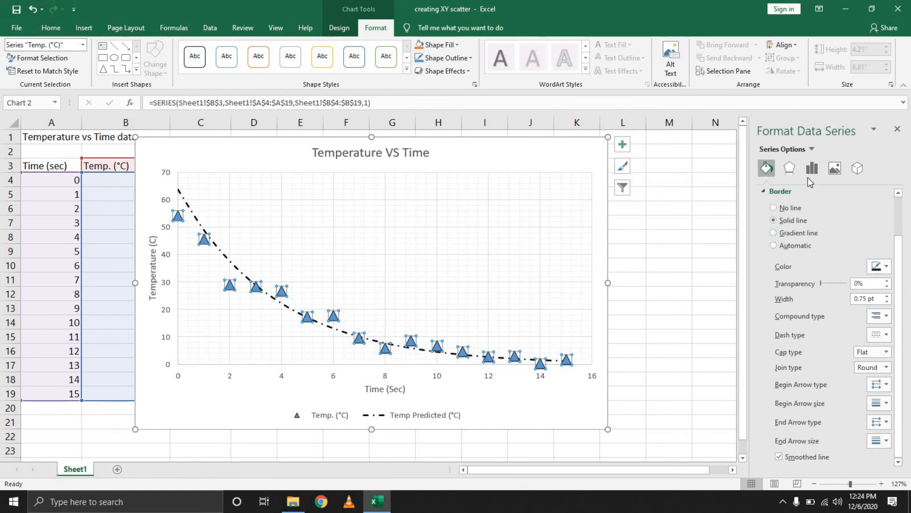
left_click(789, 168)
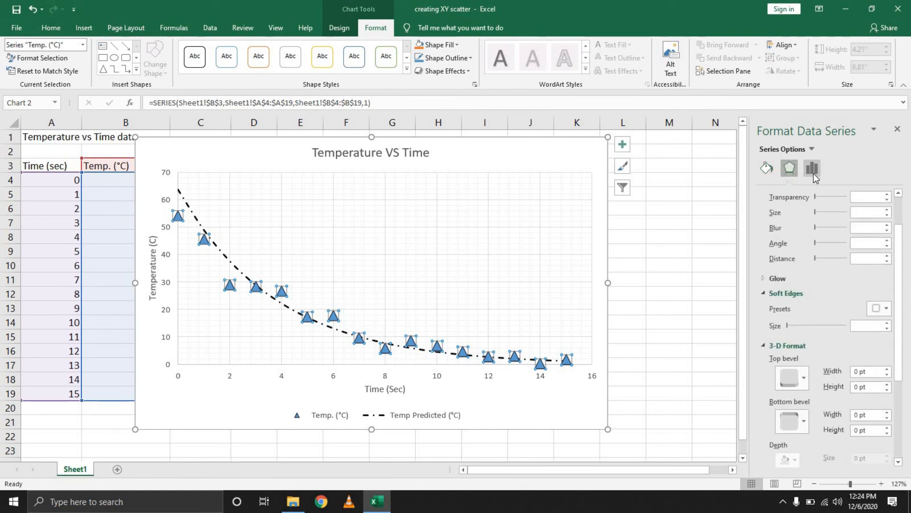
left_click(812, 169)
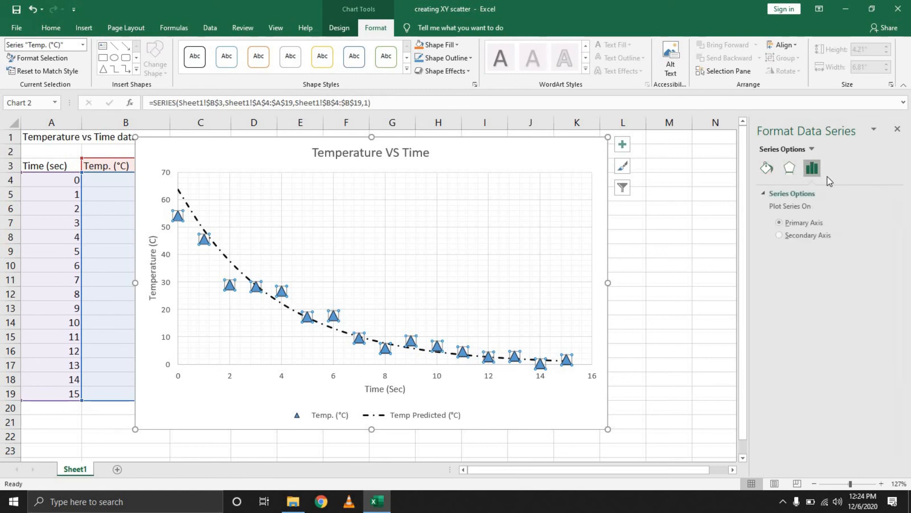
- Change the marker border of the Temp. (°C) series to Gradient line and deselect the chart
left_click(767, 168)
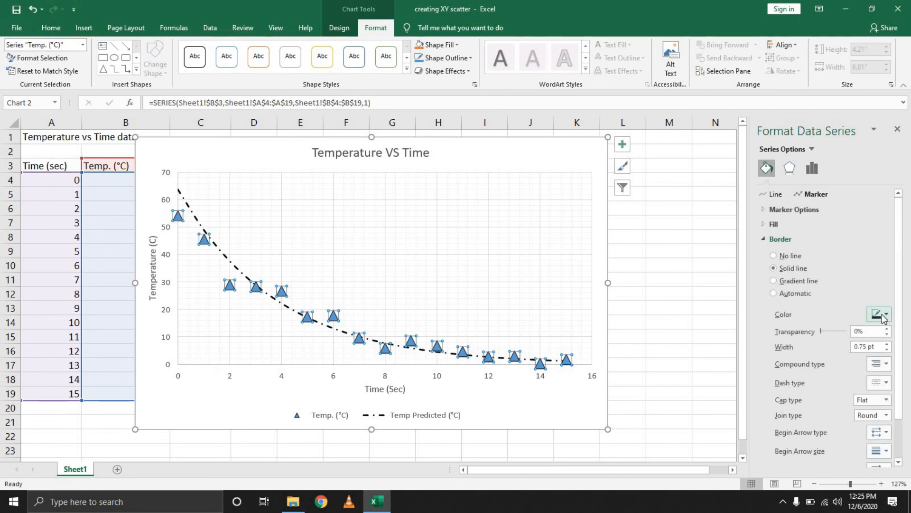
left_click(885, 313)
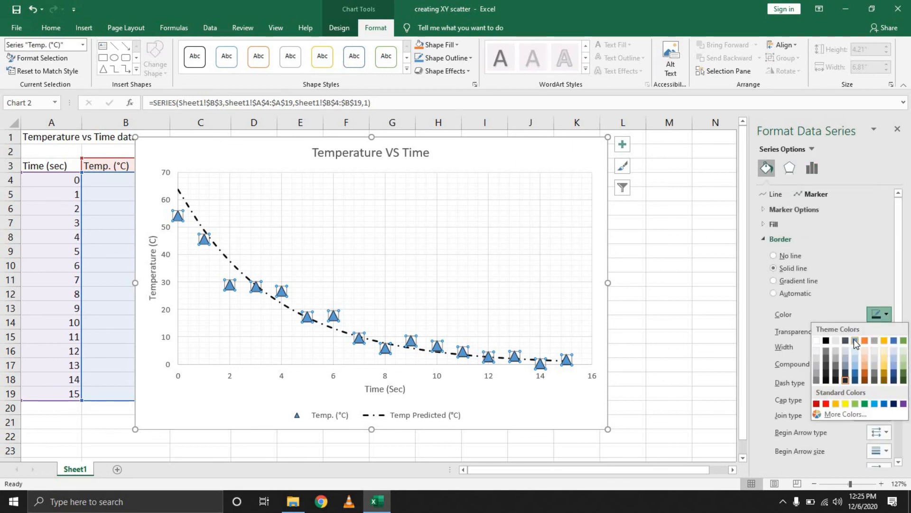
left_click(835, 282)
scroll(861, 342, "down", 1)
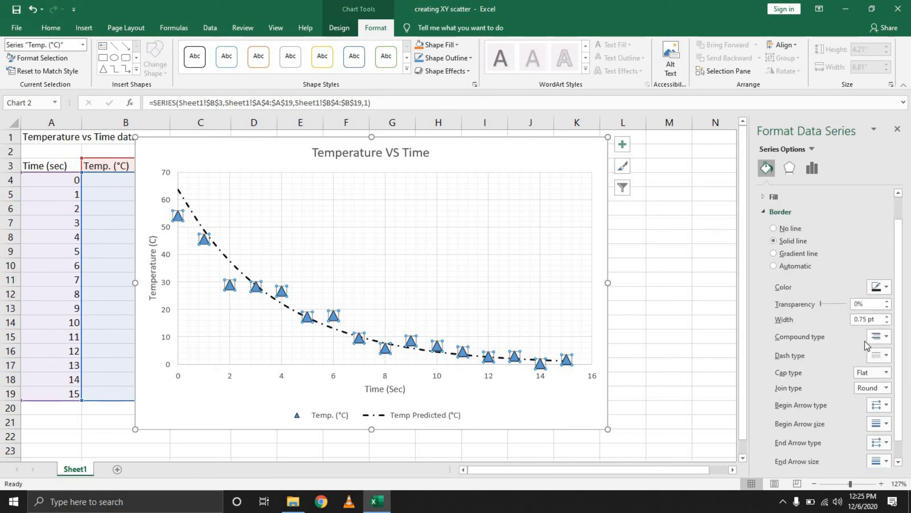
scroll(867, 345, "down", 1)
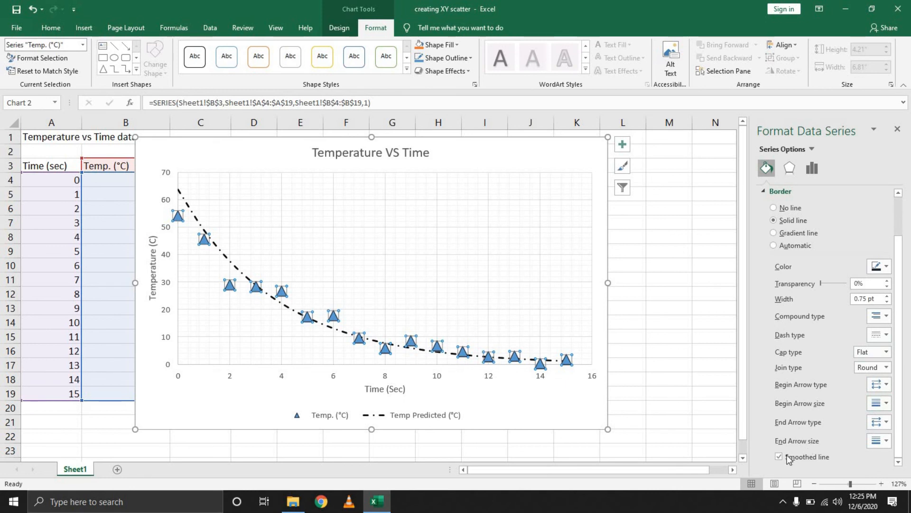
left_click(801, 233)
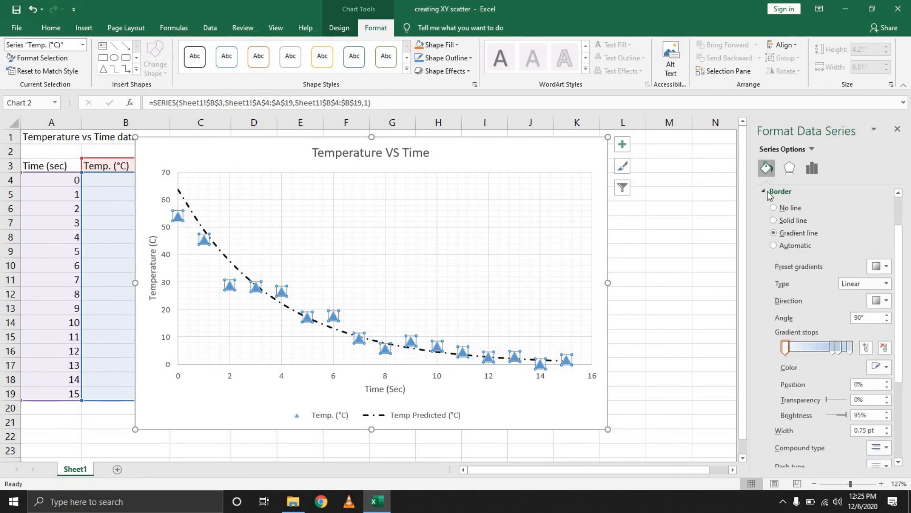
left_click(677, 215)
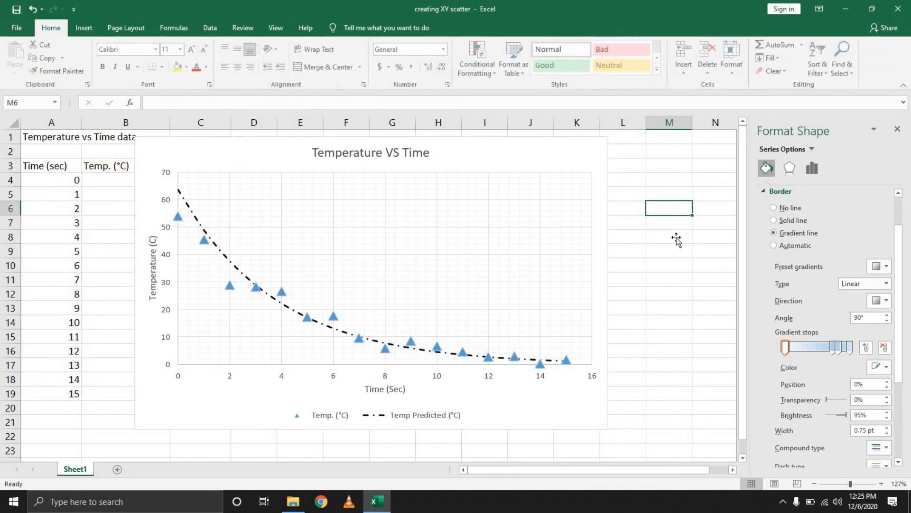
- Try the dark chart style with a glowing line and apply the dark gradient style with round markers and a thin line
left_click(480, 161)
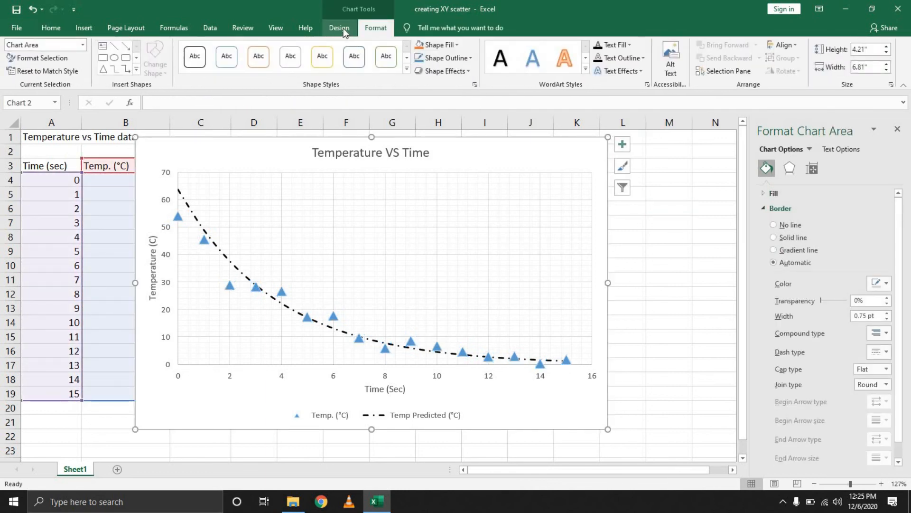
left_click(342, 28)
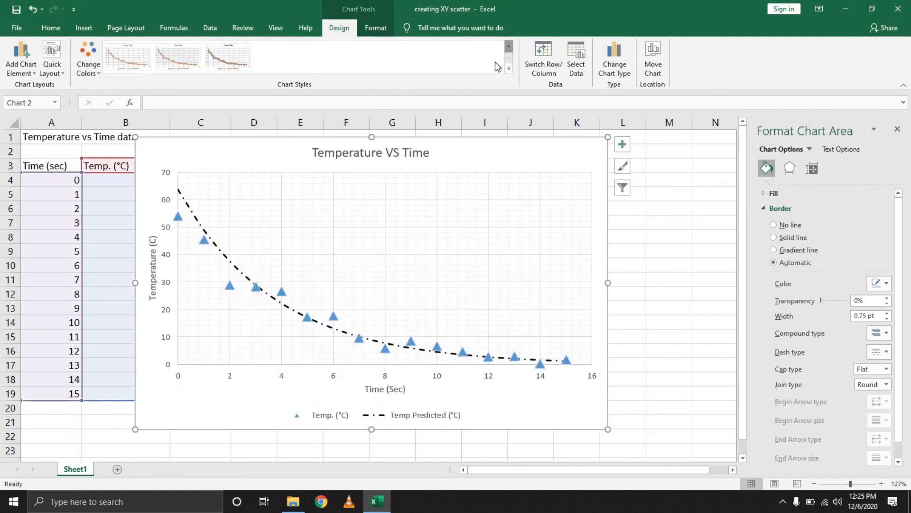
left_click(386, 59)
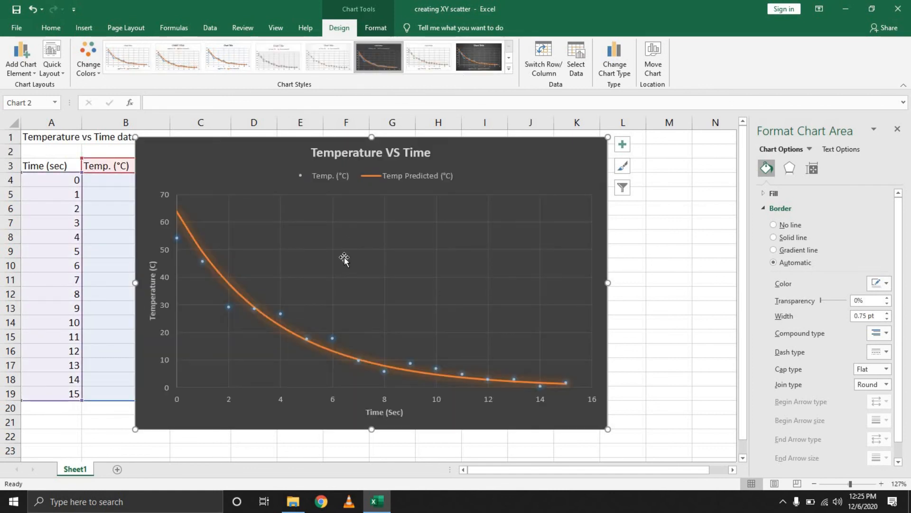
left_click(480, 57)
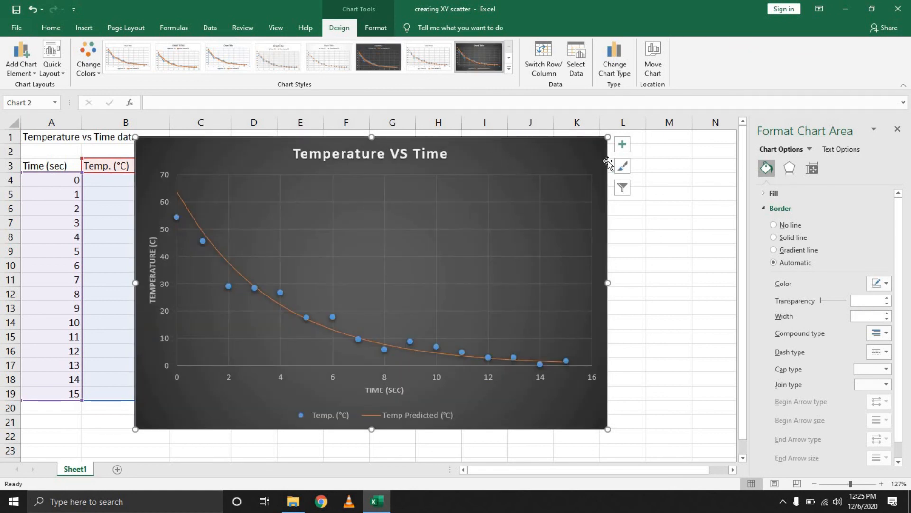
- Compare the chart color palettes and apply the Colorful palette that starts with orange and gold
left_click(621, 171)
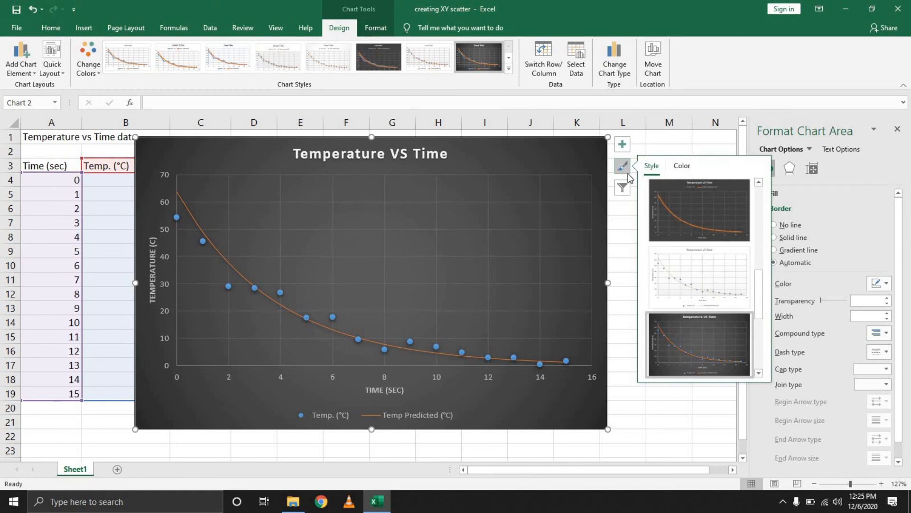
scroll(718, 262, "up", 5)
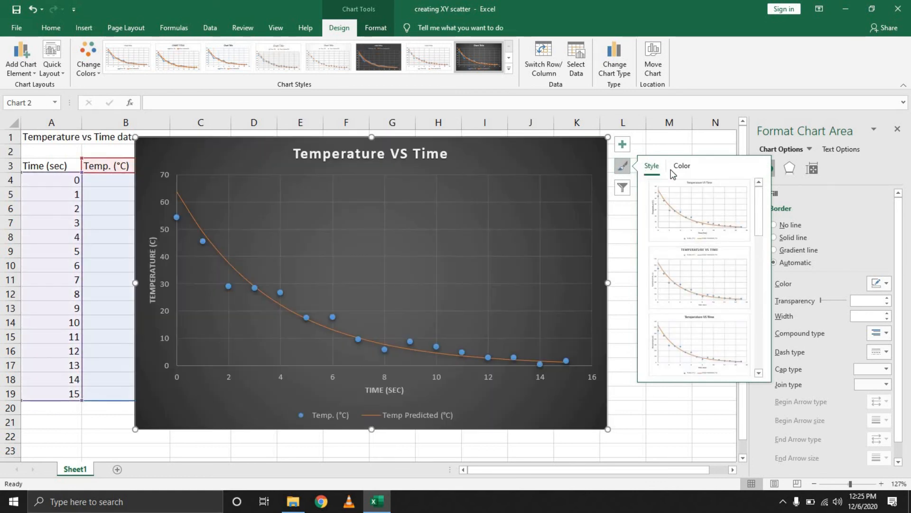
left_click(682, 165)
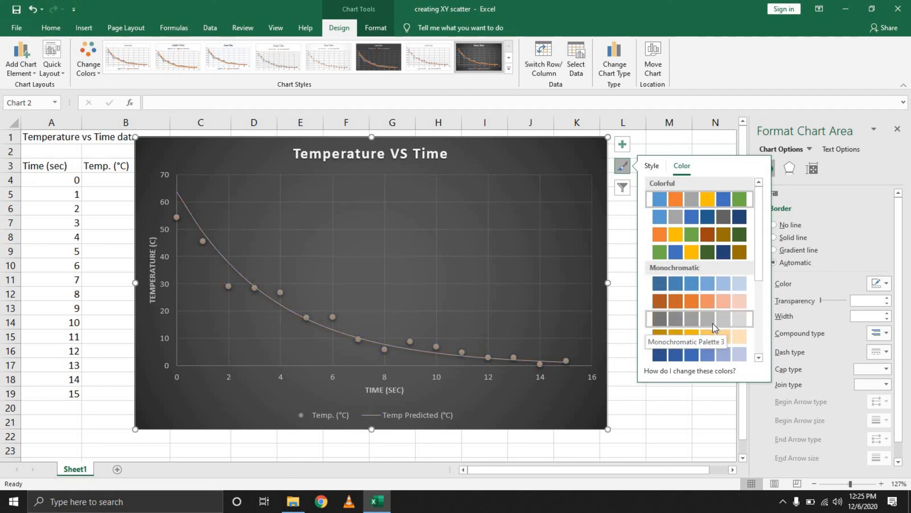
scroll(715, 332, "down", 3)
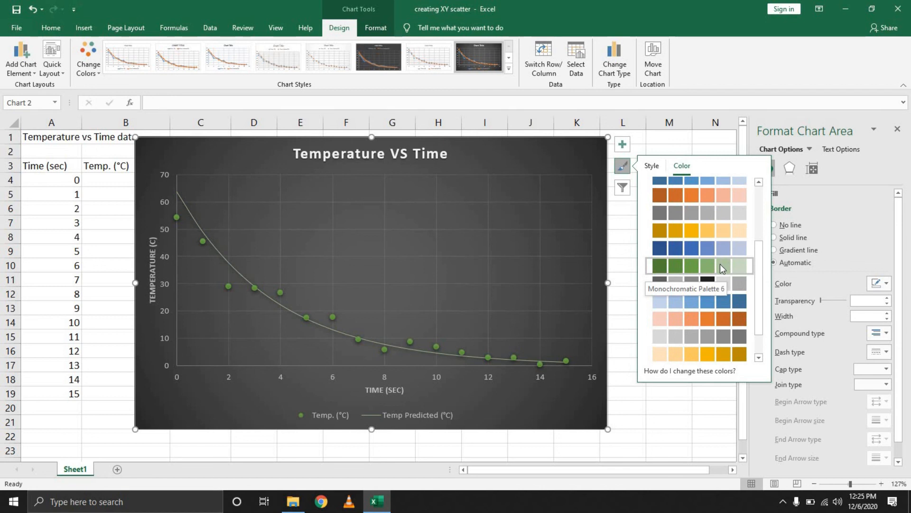
scroll(721, 277, "down", 2)
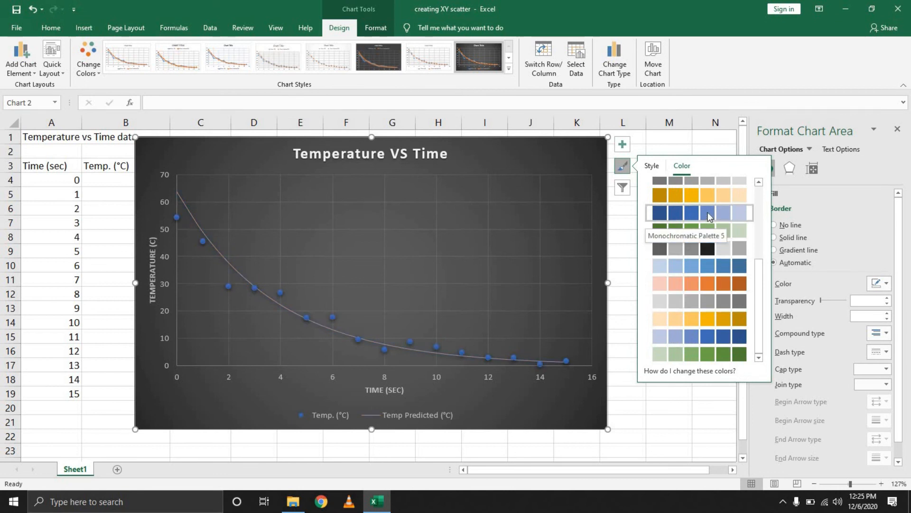
scroll(709, 216, "up", 5)
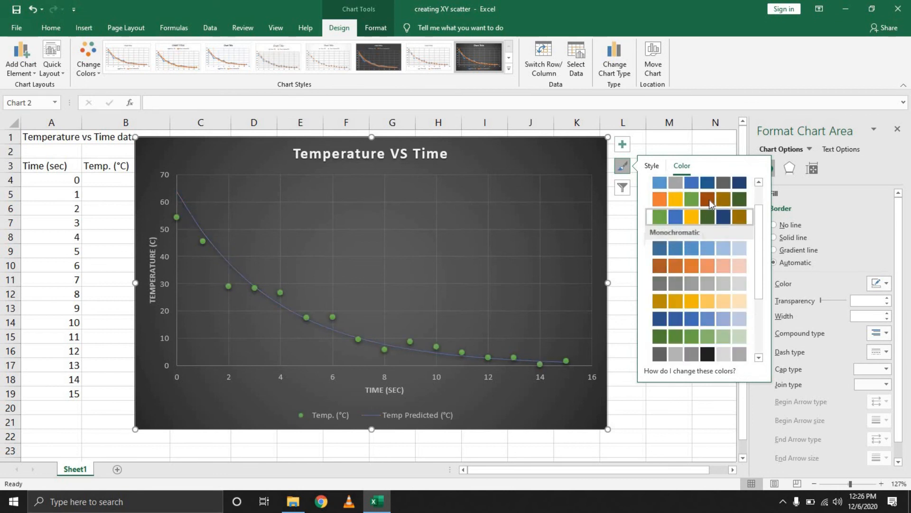
left_click(616, 335)
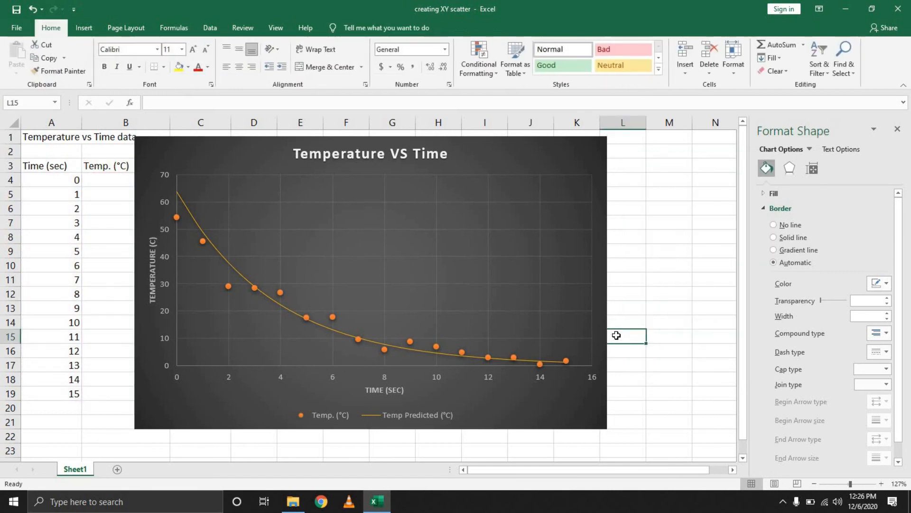